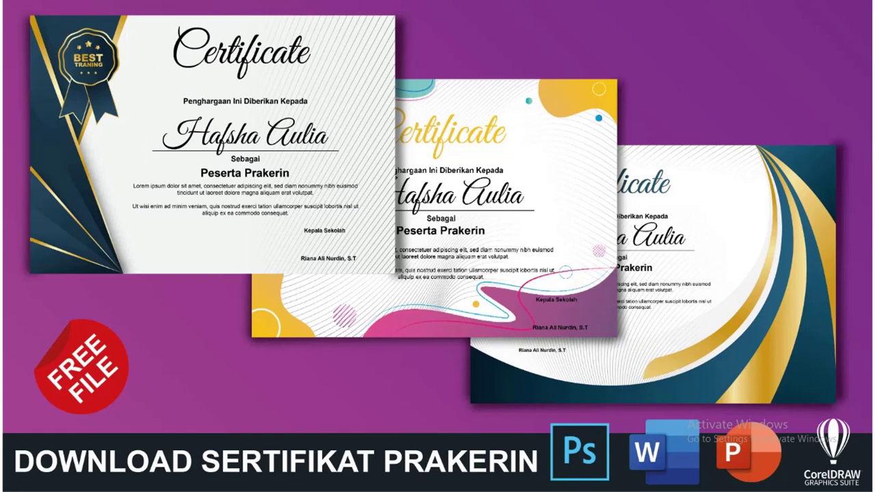
Leave the three-design Prakerin certificate preview in Photos for another open window with Alt+Tab.
key("alt+Tab")
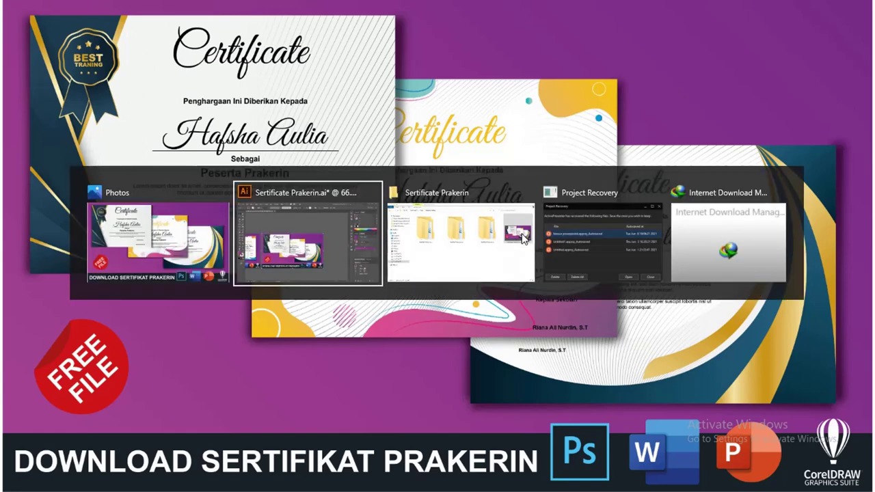
Open Sertifikat Prakerin Ke-1 and look over its Photoshop, Word and Illustrator design folders.
left_click(523, 238)
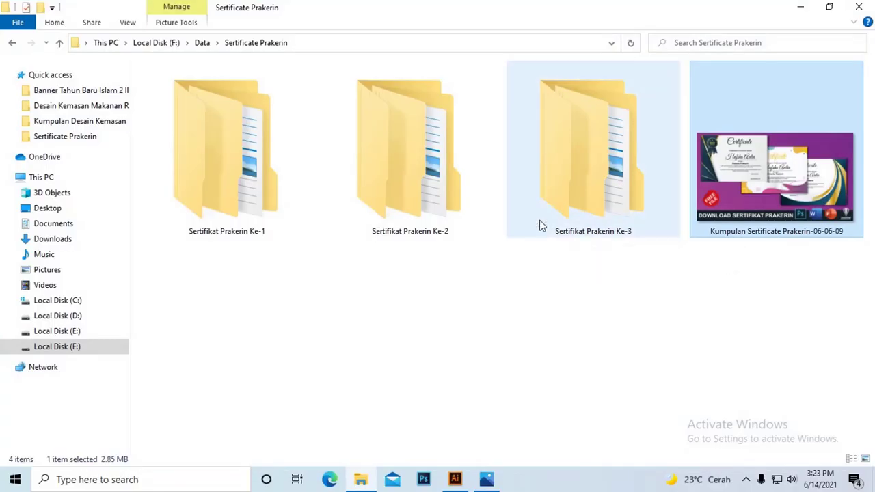
double_click(257, 144)
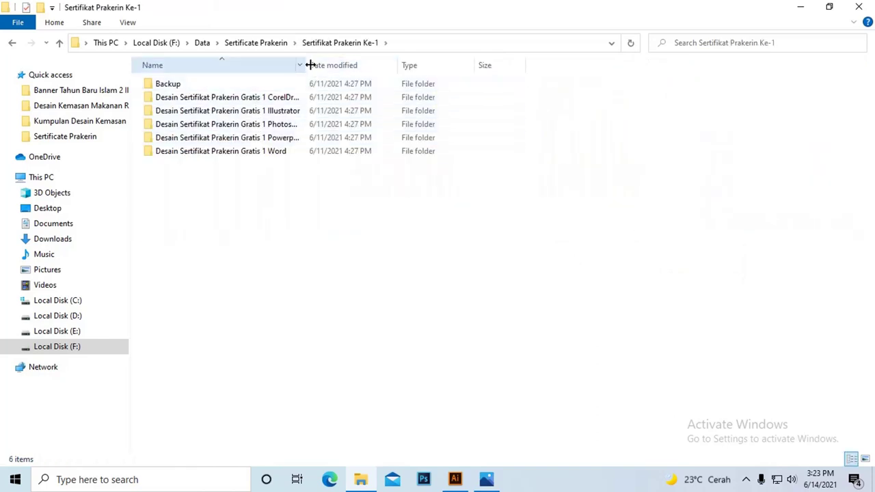
left_click_drag(306, 65, 312, 66)
left_click(297, 126)
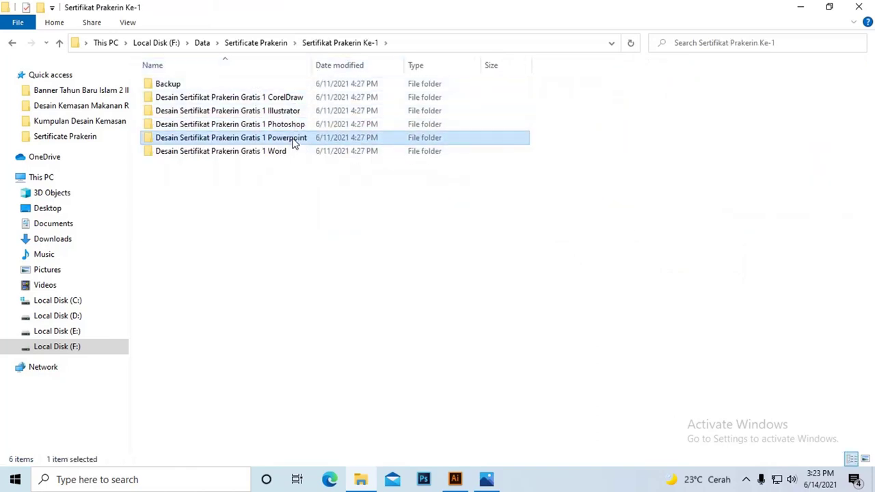
left_click(291, 151)
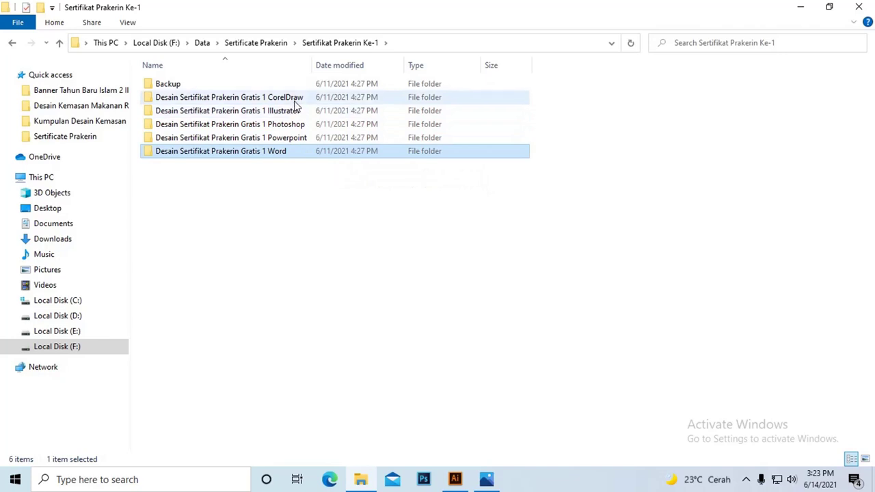
left_click(301, 114)
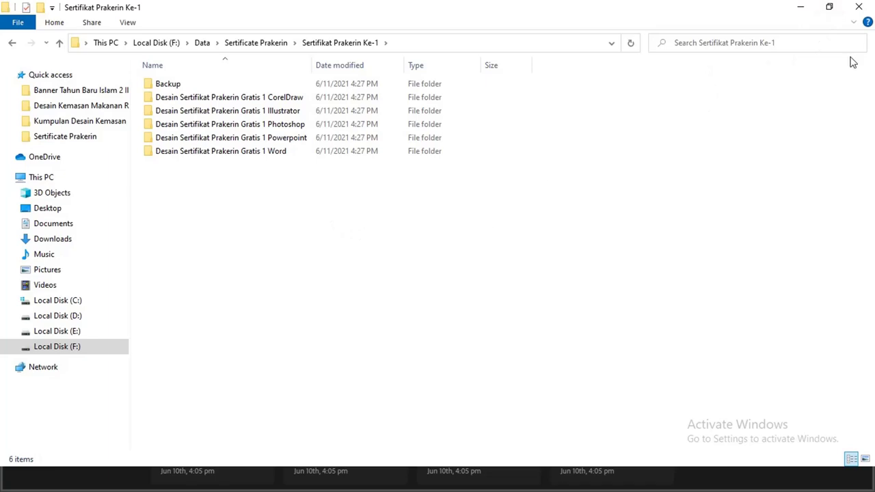
left_click(829, 7)
left_click(806, 72)
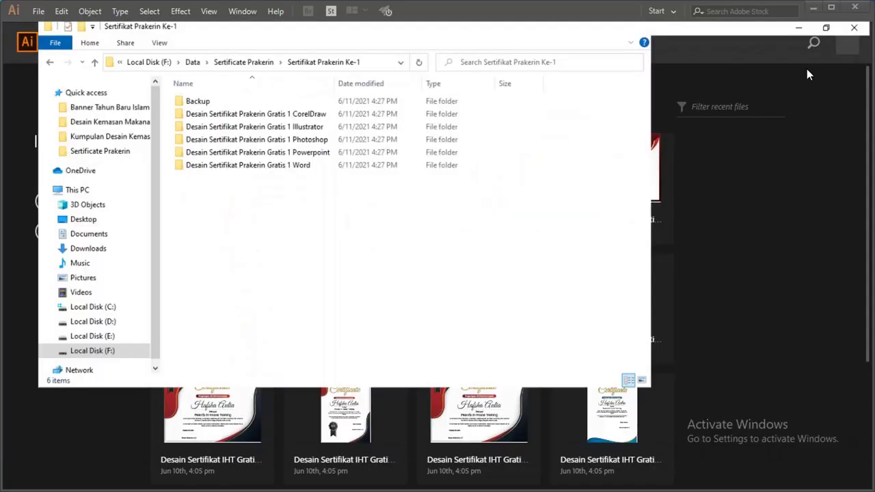
Open the Gratis 1 CorelDraw Landscape certificate, then go back to the Sertificate Prakerin folder.
double_click(191, 97)
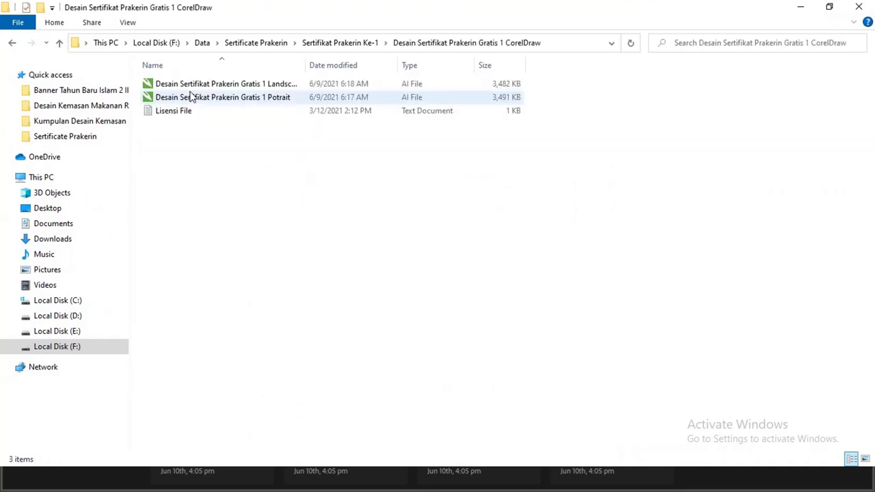
double_click(304, 62)
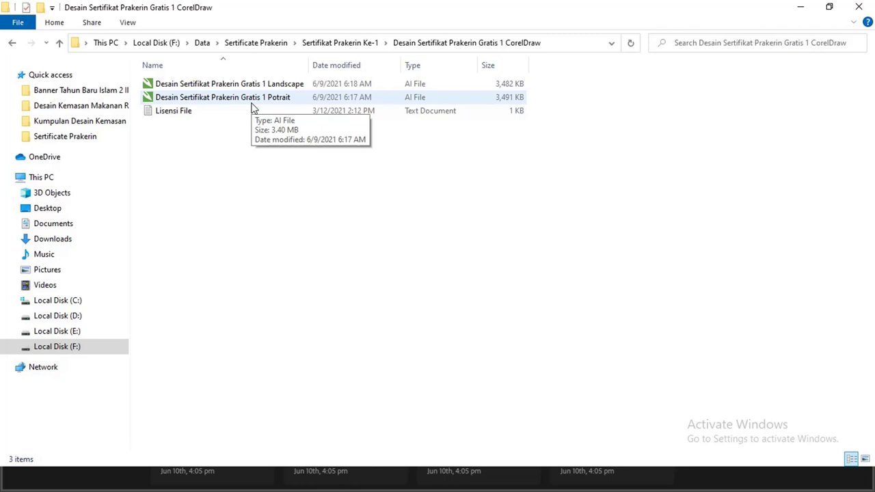
left_click(251, 106)
left_click(256, 85)
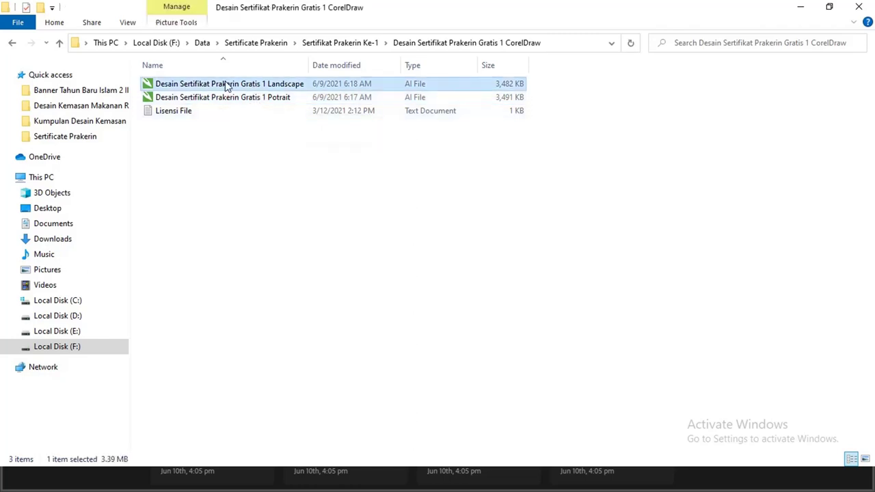
right_click(239, 85)
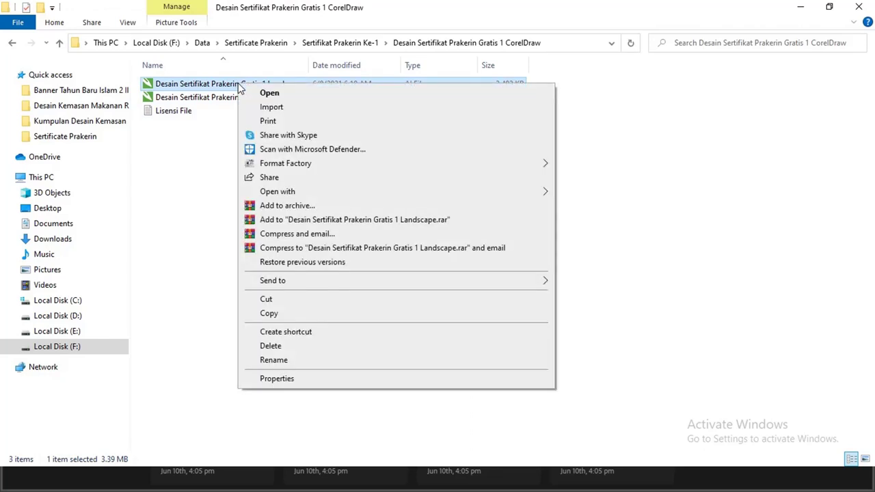
left_click(271, 93)
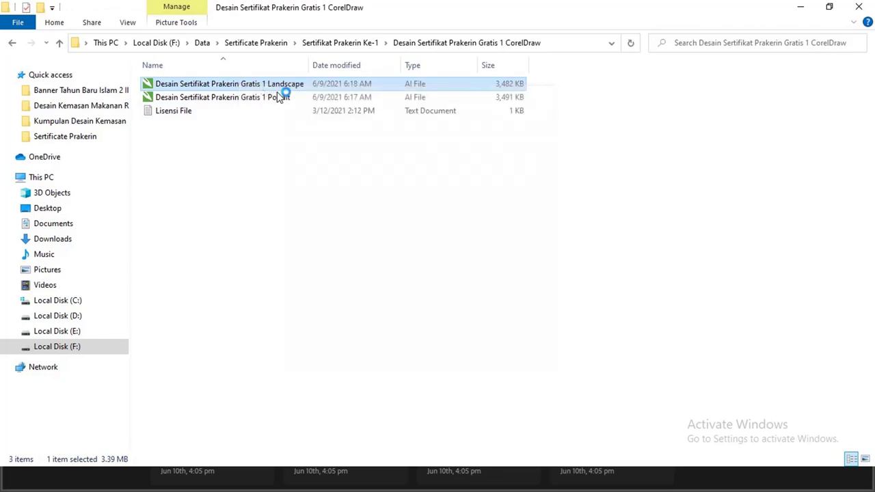
left_click(354, 43)
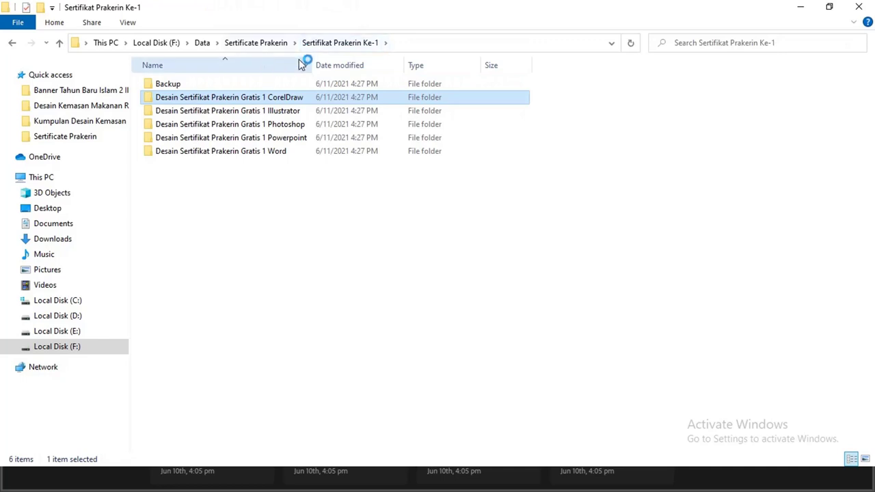
left_click(286, 44)
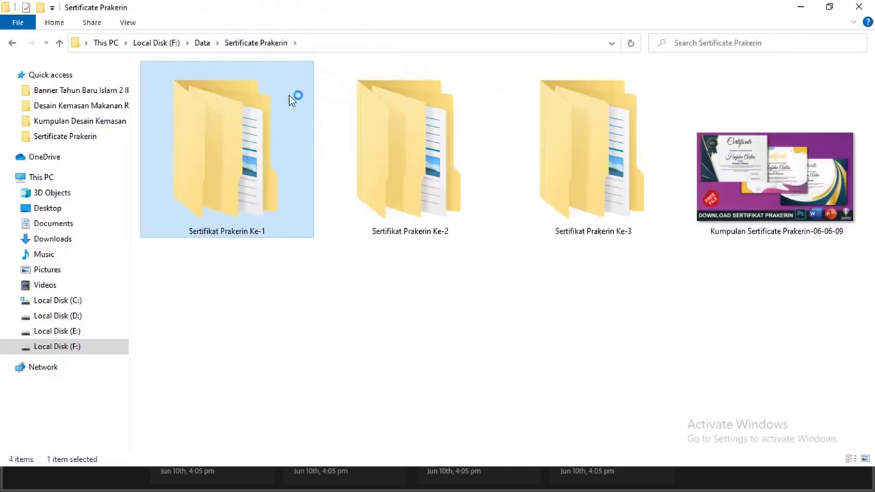
Open the Ke-2 Illustrator Landscpe certificate file in Adobe Illustrator.
left_click(420, 122)
double_click(421, 122)
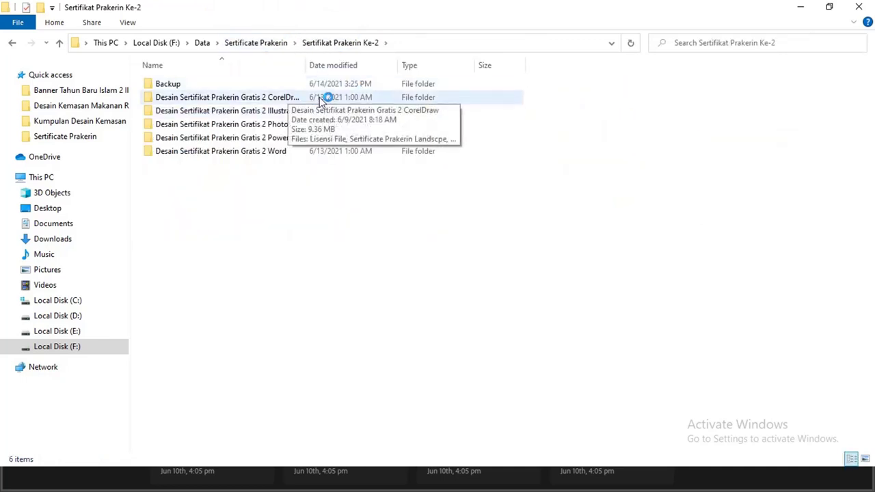
double_click(293, 111)
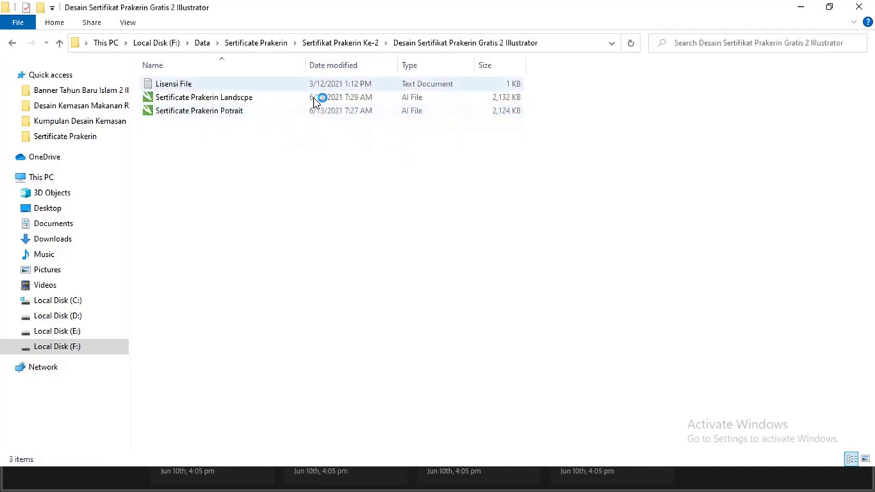
left_click(230, 100)
right_click(230, 99)
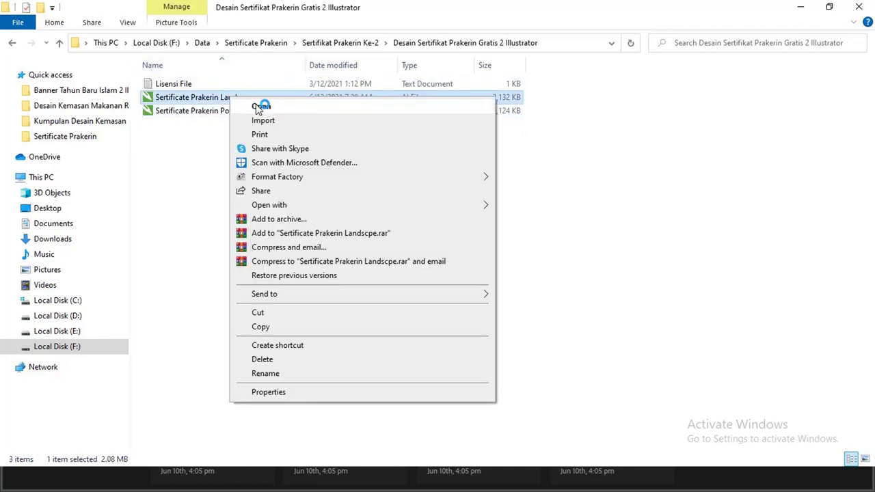
mouse_move(269, 204)
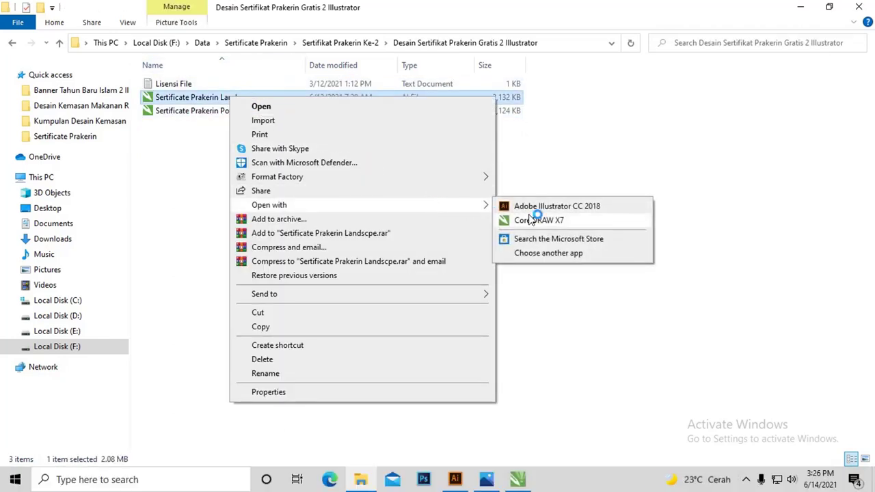
left_click(532, 208)
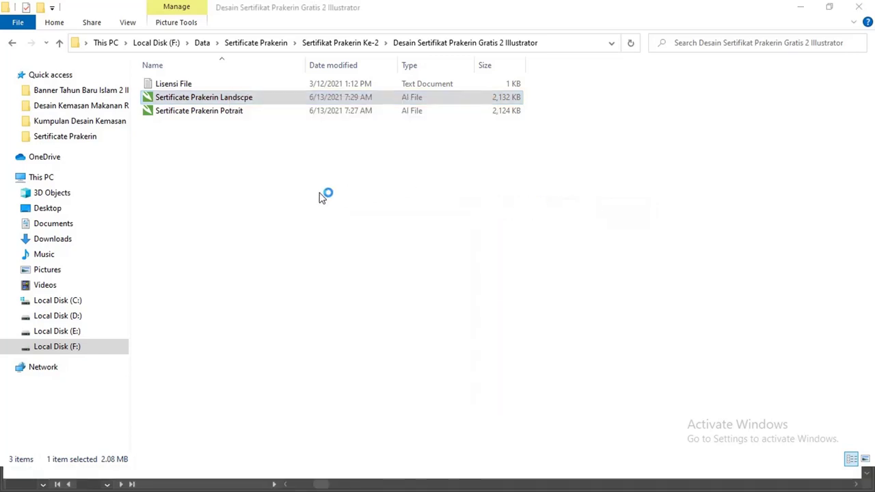
Open the Landscape certificate from the Ke-3 Gratis 3 Word design folder.
left_click(361, 44)
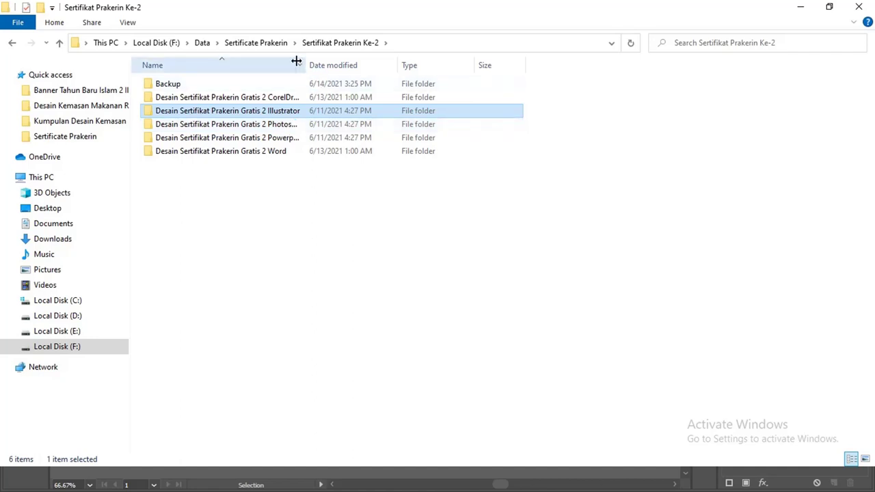
left_click(285, 44)
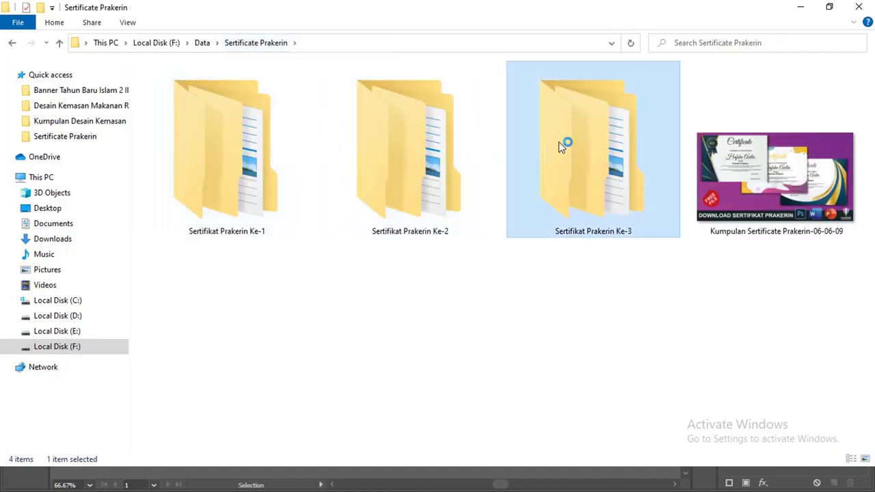
double_click(558, 142)
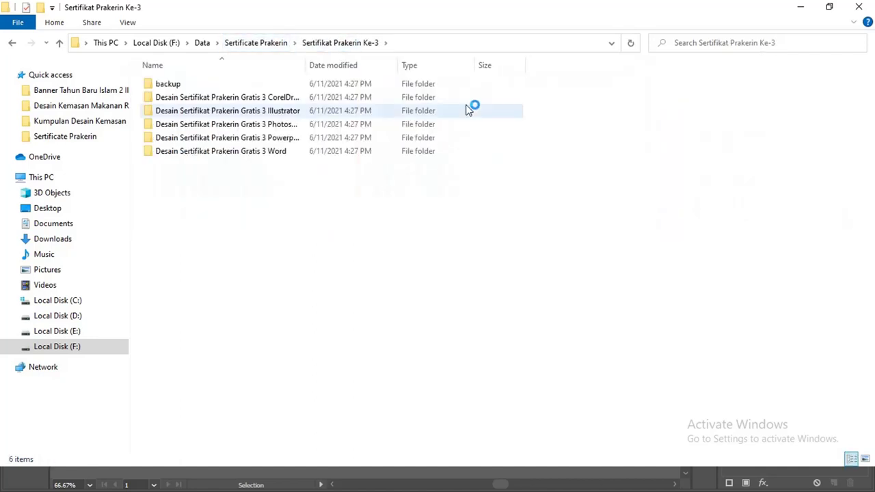
double_click(306, 65)
left_click(284, 151)
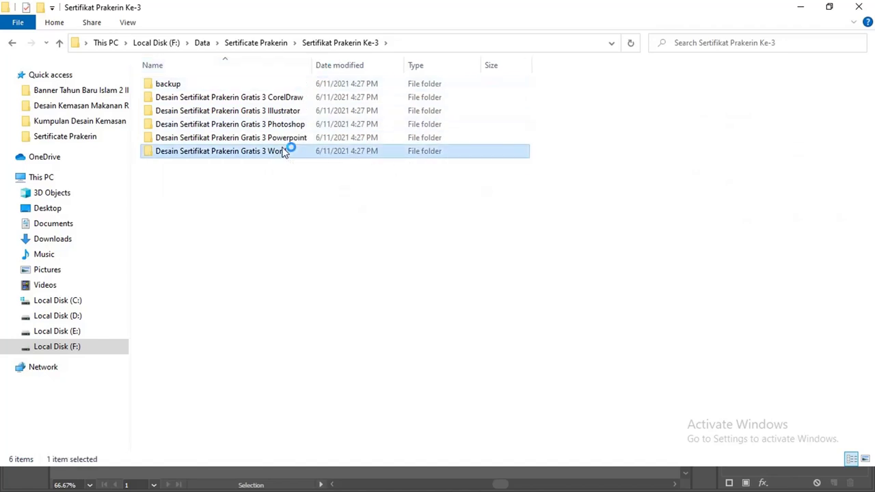
double_click(284, 151)
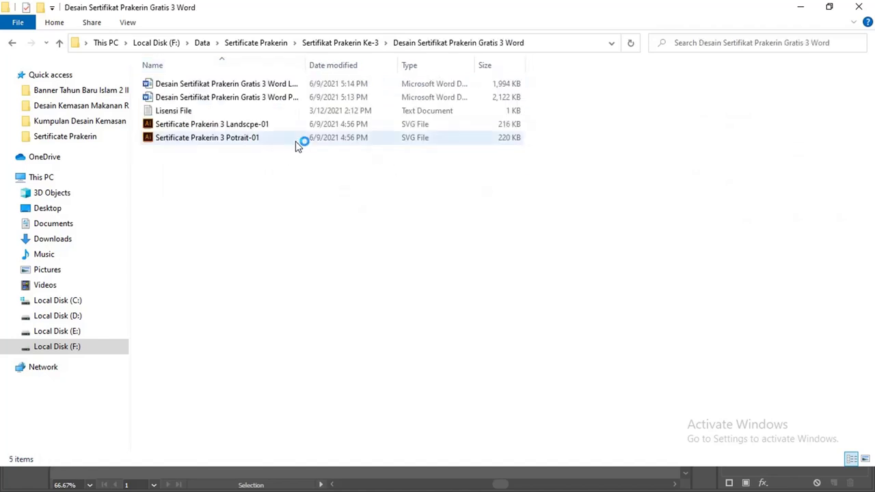
left_click(257, 85)
right_click(256, 88)
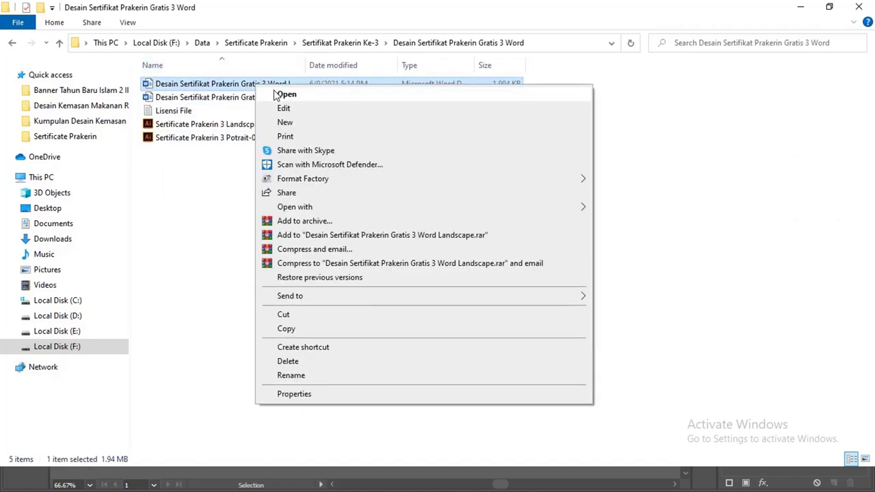
left_click(286, 95)
left_click(362, 231)
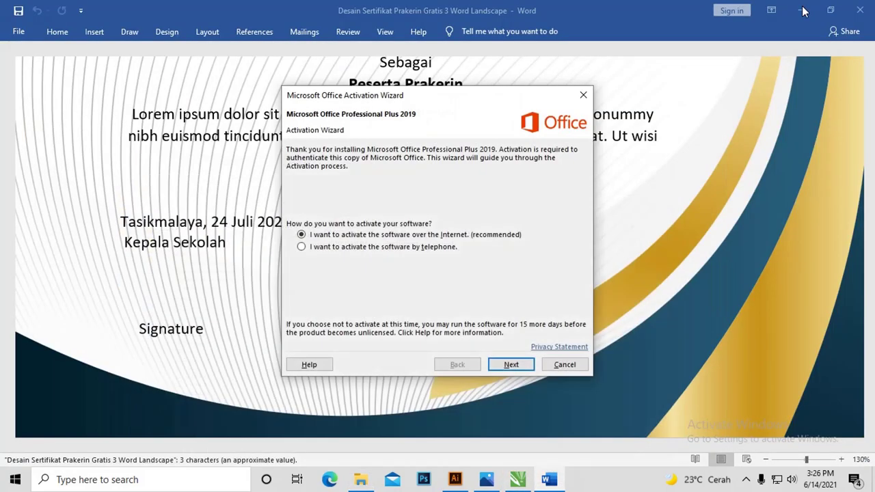
Dismiss Word's Office activation prompt and minimize Word to reveal the Illustrator certificate.
left_click(563, 364)
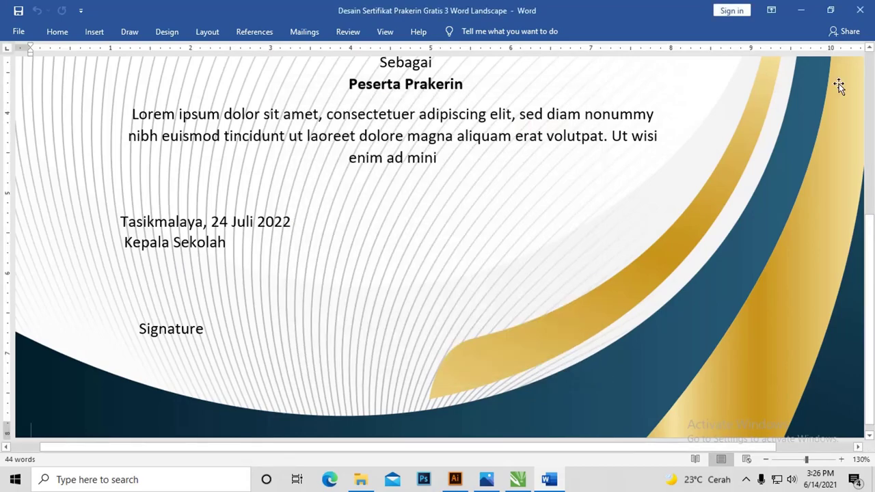
scroll(574, 205, "down", 7)
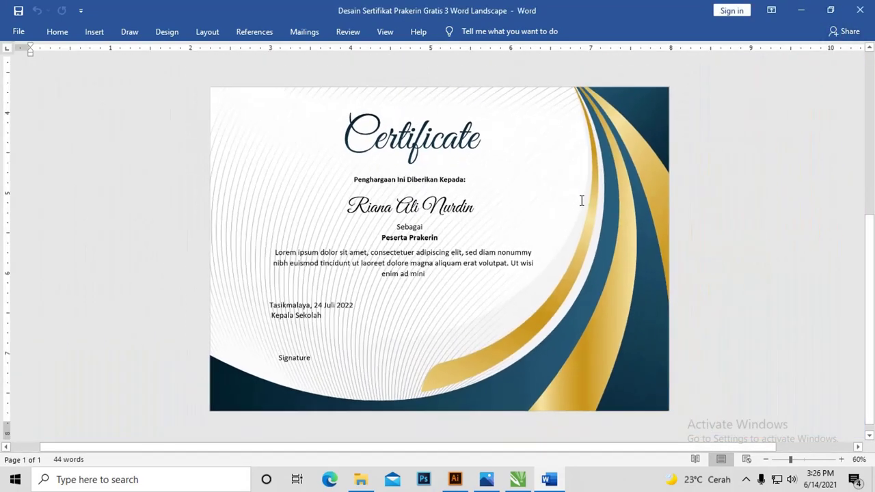
left_click(800, 11)
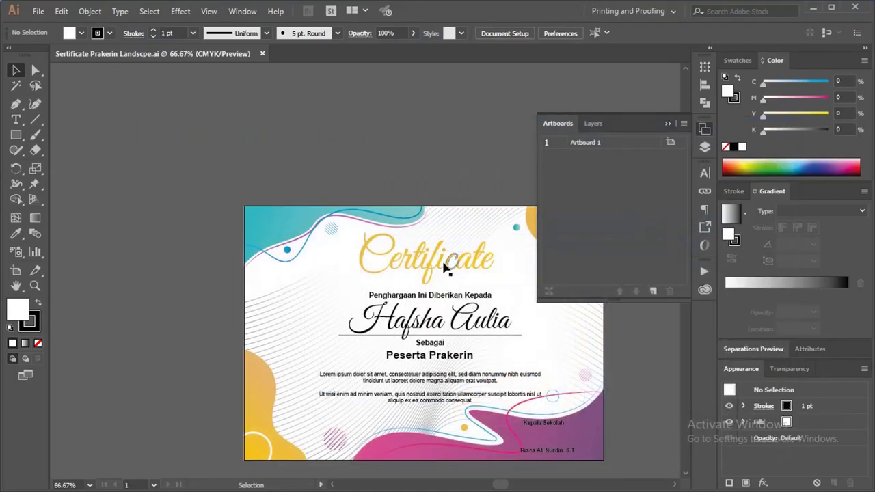
left_click(668, 123)
scroll(537, 84, "down", 4)
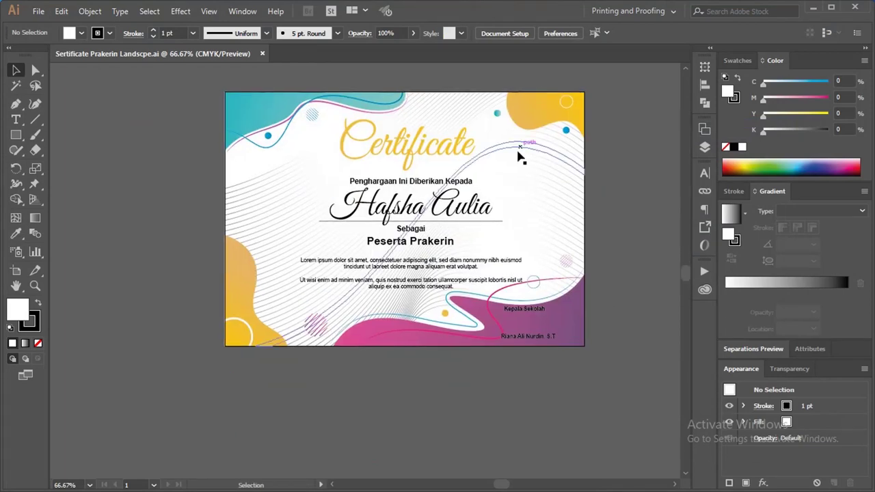
Zoom in on the Illustrator certificate, then move to the CorelDRAW X7 window.
key("z")
left_click(619, 364)
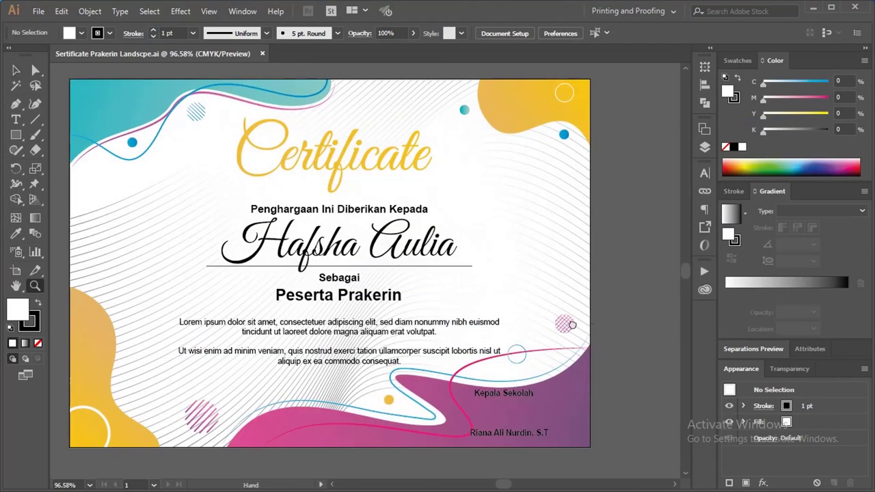
key("alt+Tab")
key("Tab")
key("Tab")
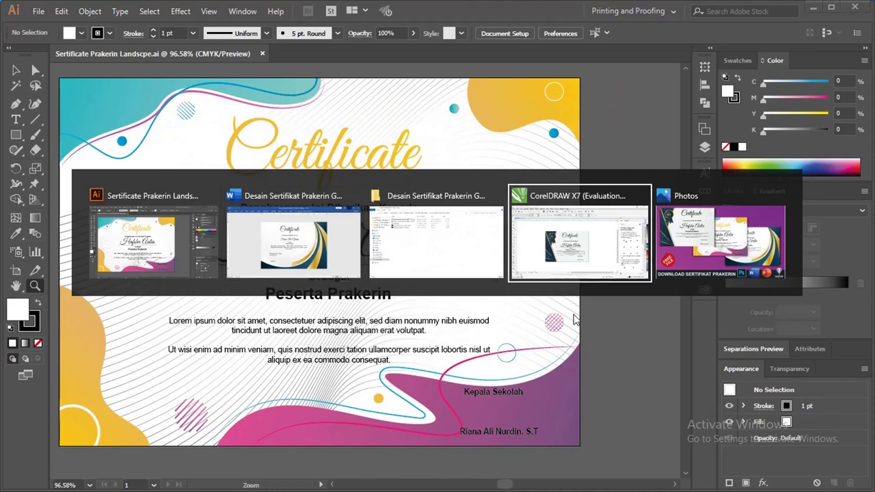
key("z")
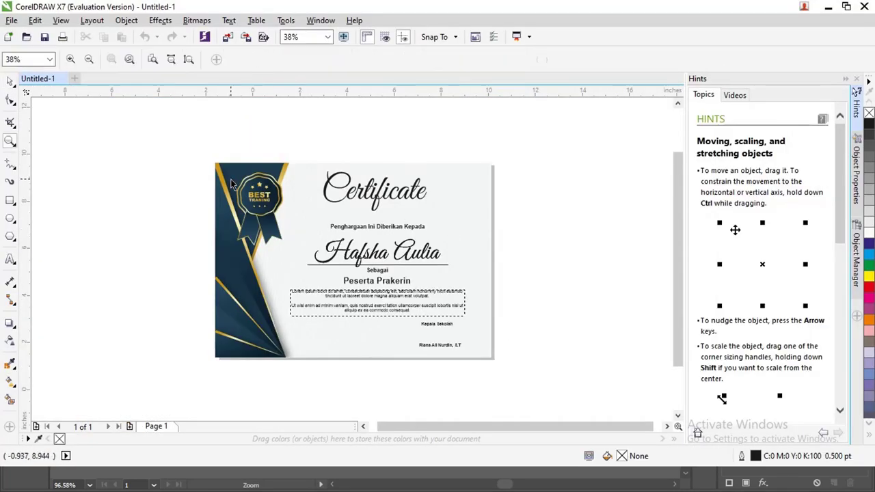
left_click_drag(186, 146, 588, 375)
left_click_drag(120, 127, 572, 379)
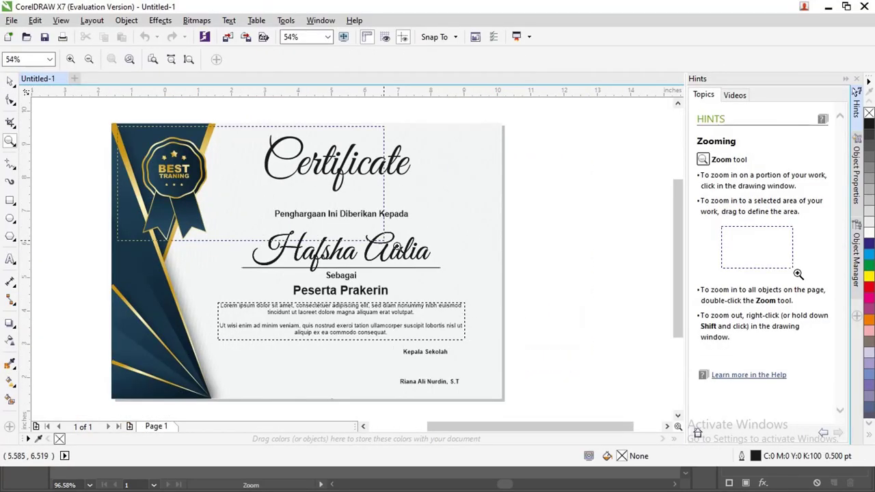
left_click(10, 81)
left_click(338, 162)
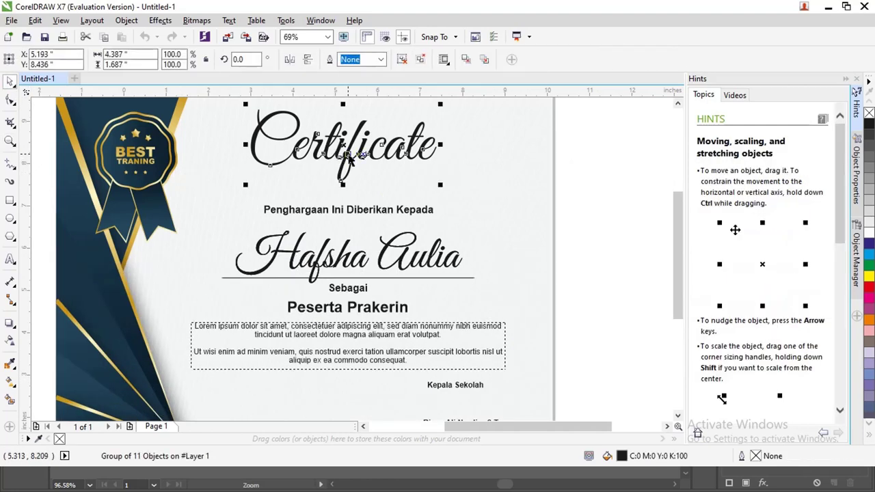
left_click_drag(673, 238, 638, 244)
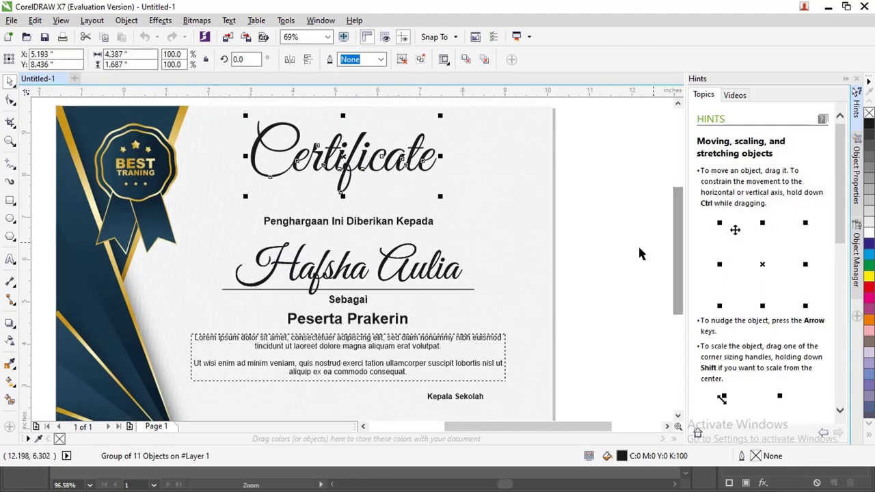
left_click(403, 277)
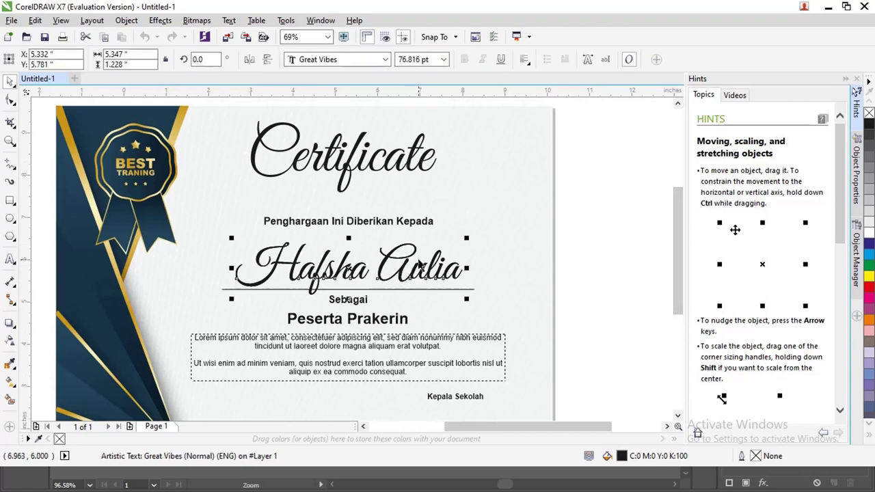
left_click(349, 64)
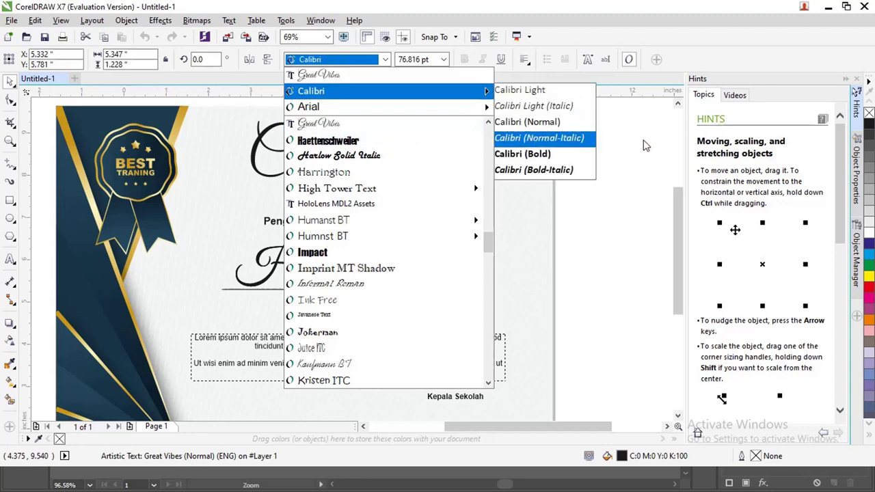
left_click_drag(642, 139, 352, 170)
left_click(602, 196)
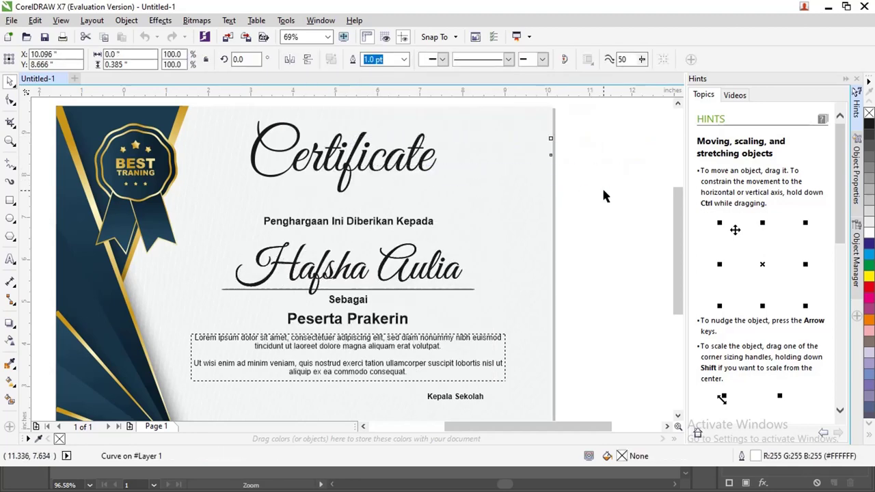
left_click(367, 170)
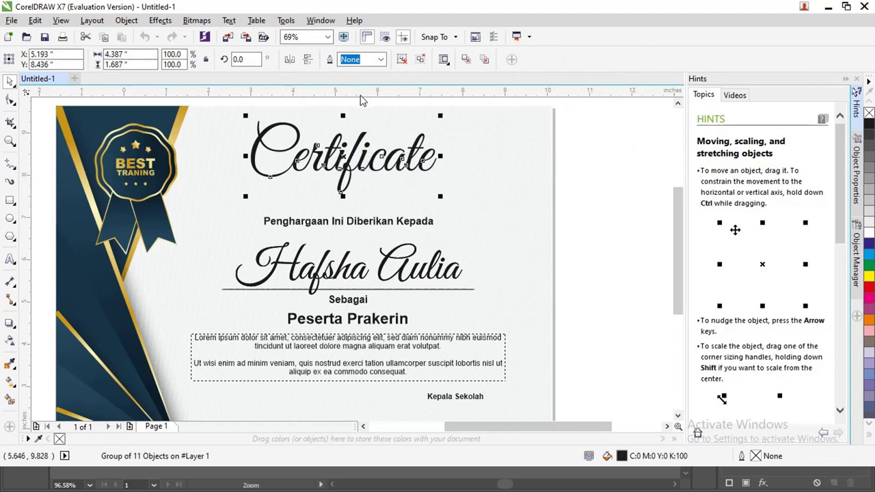
scroll(348, 151, "up", 2)
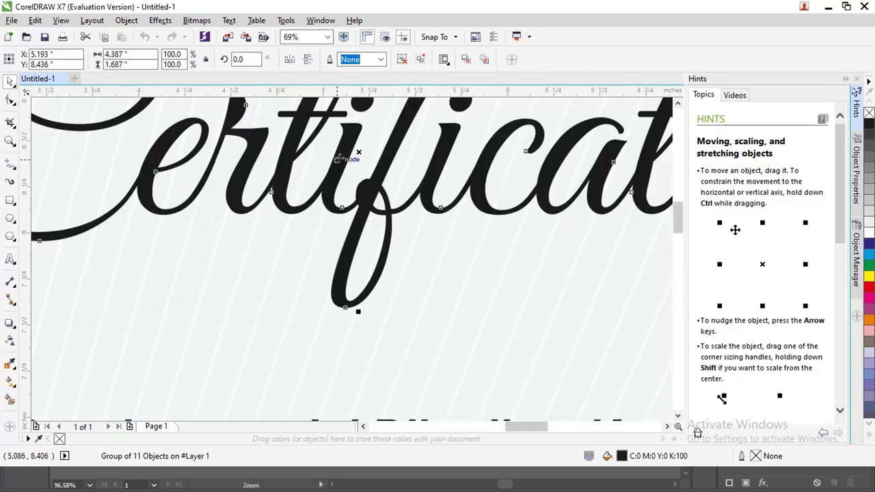
scroll(365, 160, "up", 1)
scroll(383, 155, "up", 1)
scroll(384, 155, "down", 5)
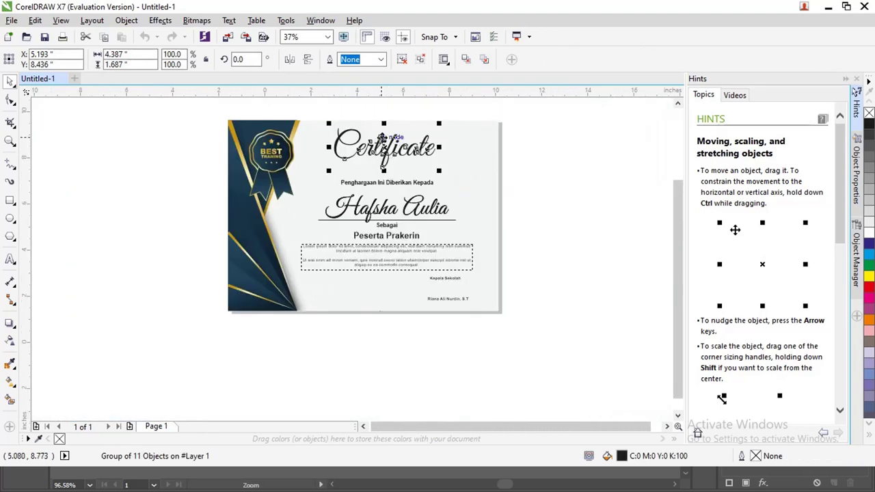
scroll(369, 151, "up", 2)
scroll(363, 151, "down", 1)
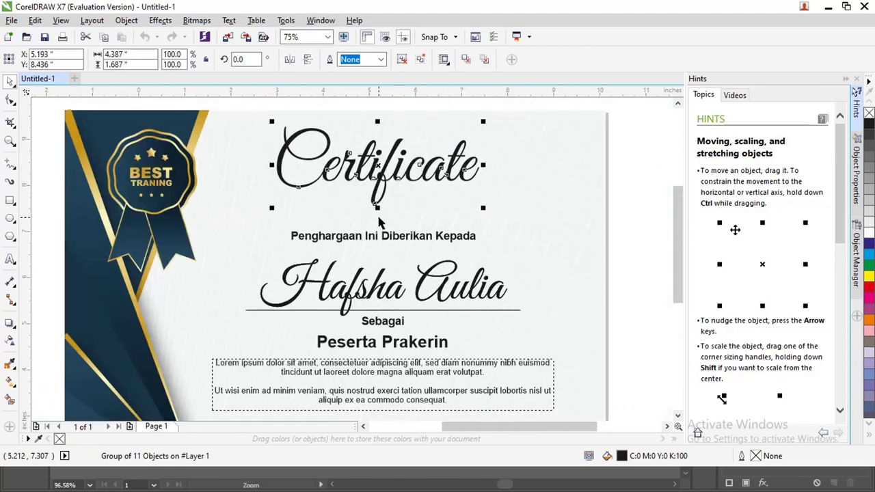
left_click(568, 147)
scroll(568, 147, "up", 3)
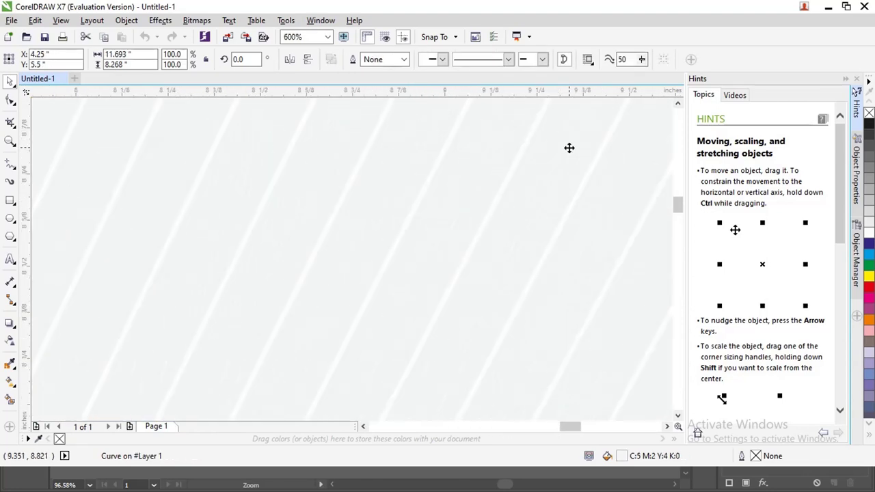
scroll(543, 148, "up", 1)
scroll(516, 161, "down", 1)
scroll(516, 162, "down", 3)
scroll(471, 222, "down", 1)
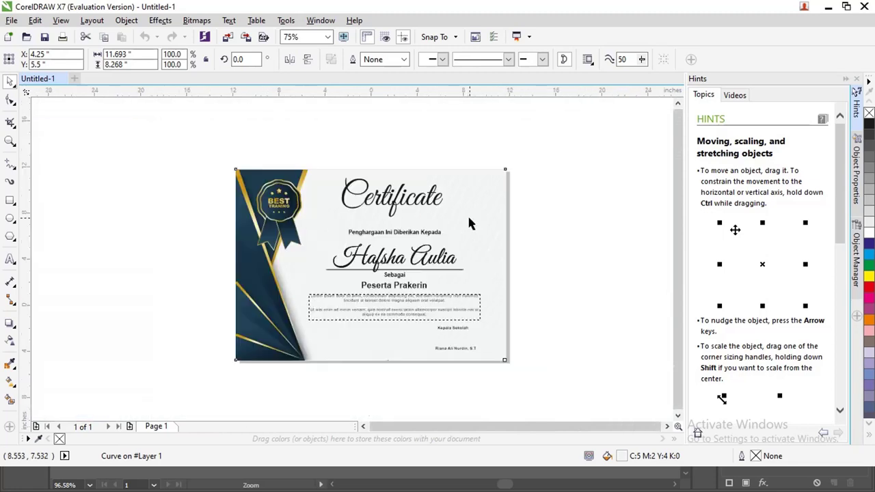
scroll(400, 285, "down", 1)
scroll(402, 274, "up", 3)
scroll(403, 274, "up", 1)
scroll(404, 271, "down", 2)
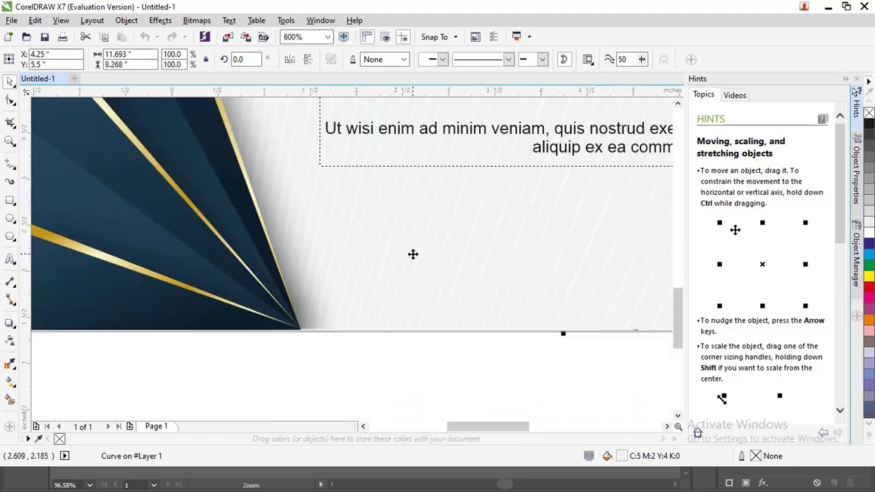
scroll(412, 253, "down", 1)
scroll(343, 143, "up", 2)
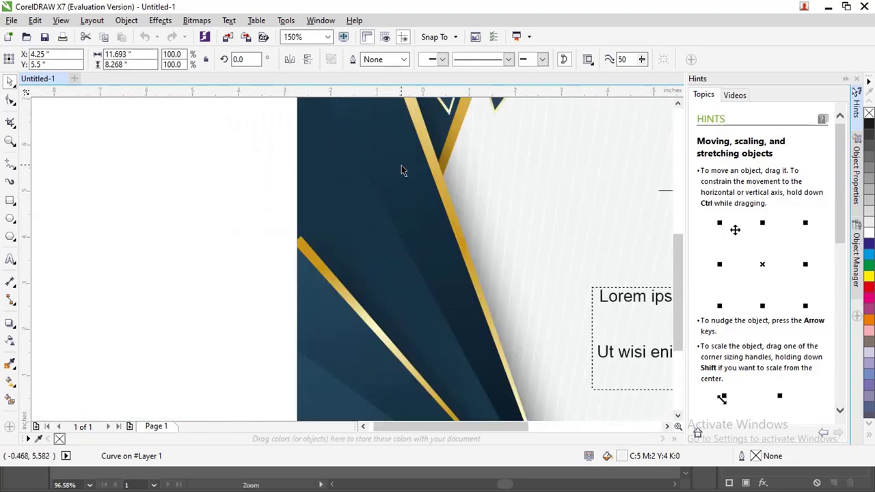
scroll(468, 144, "down", 2)
scroll(414, 193, "up", 2)
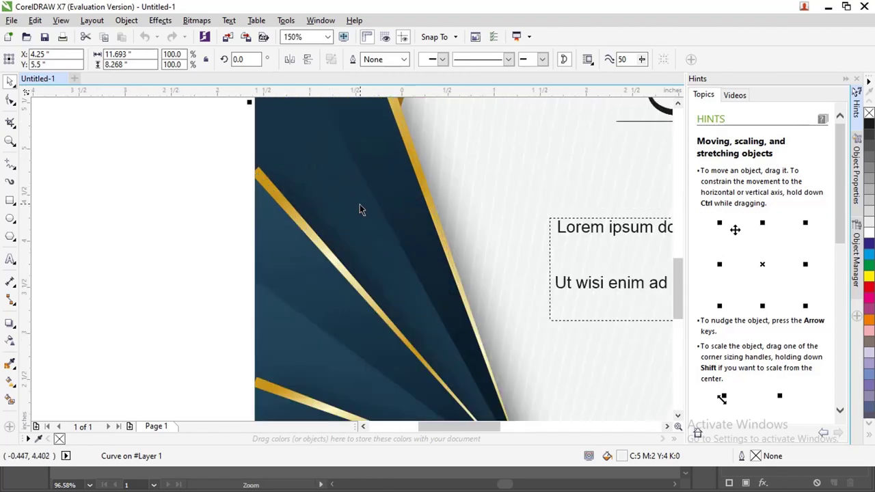
scroll(383, 195, "down", 2)
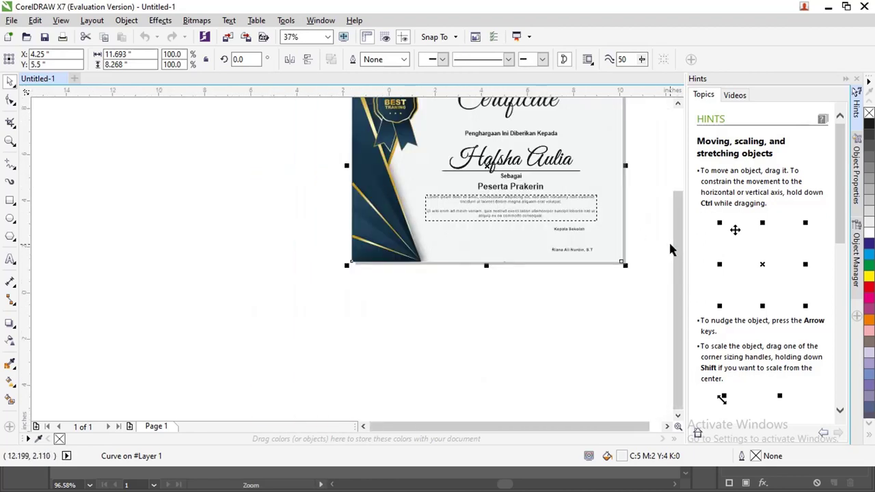
scroll(675, 245, "up", 3)
left_click(396, 190)
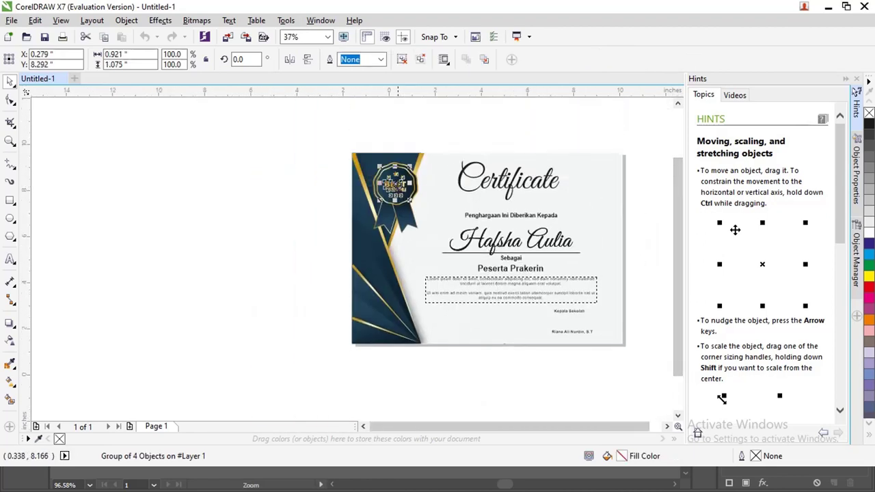
scroll(402, 168, "up", 2)
left_click_drag(399, 200, 351, 201)
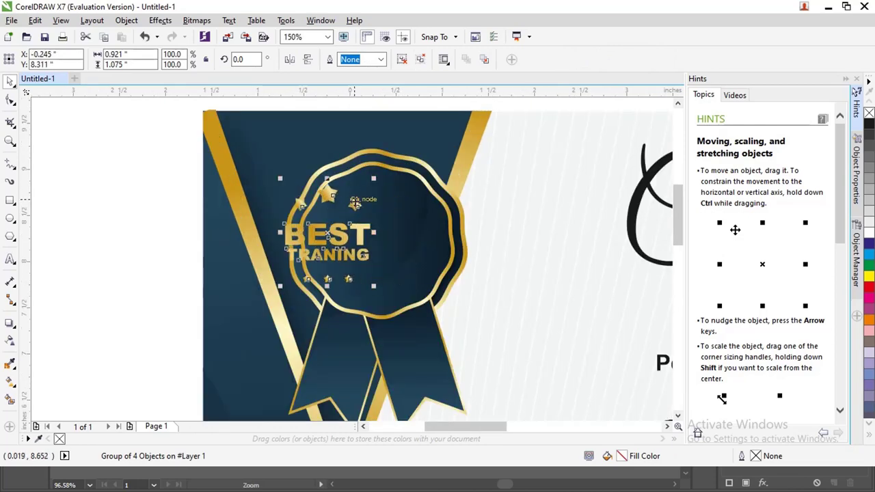
key("ctrl+z")
left_click(443, 218)
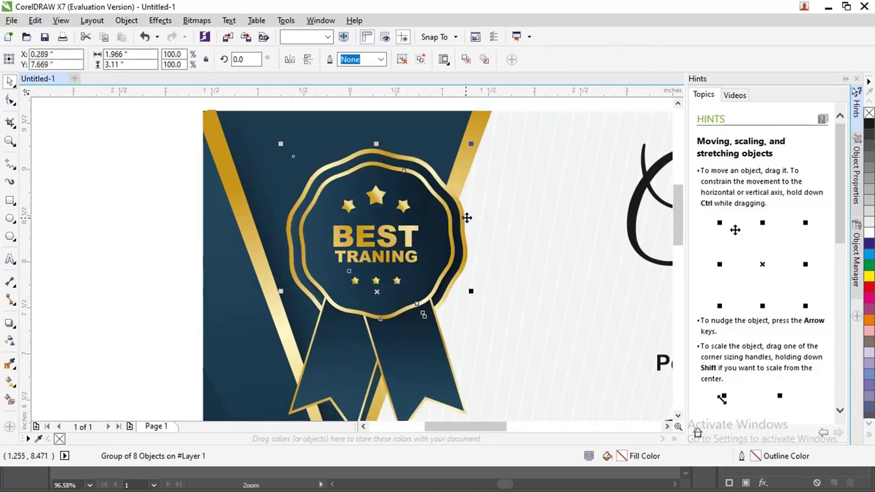
left_click_drag(674, 225, 678, 198)
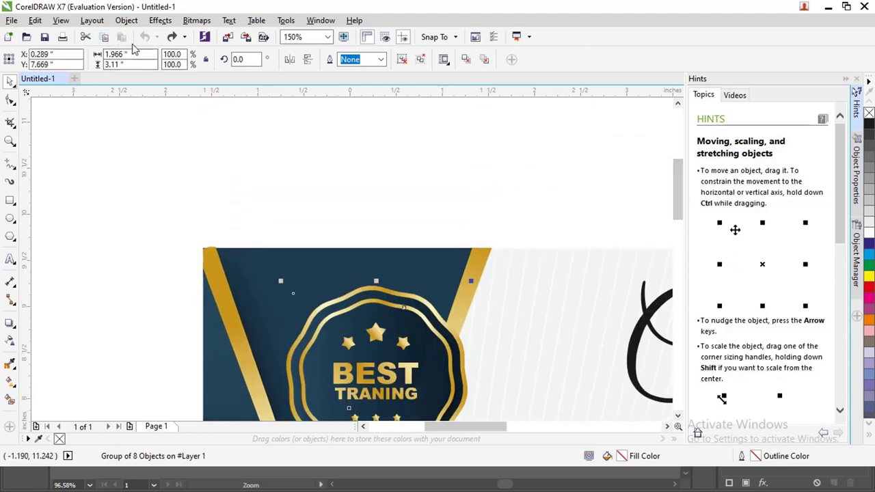
key("alt+Tab")
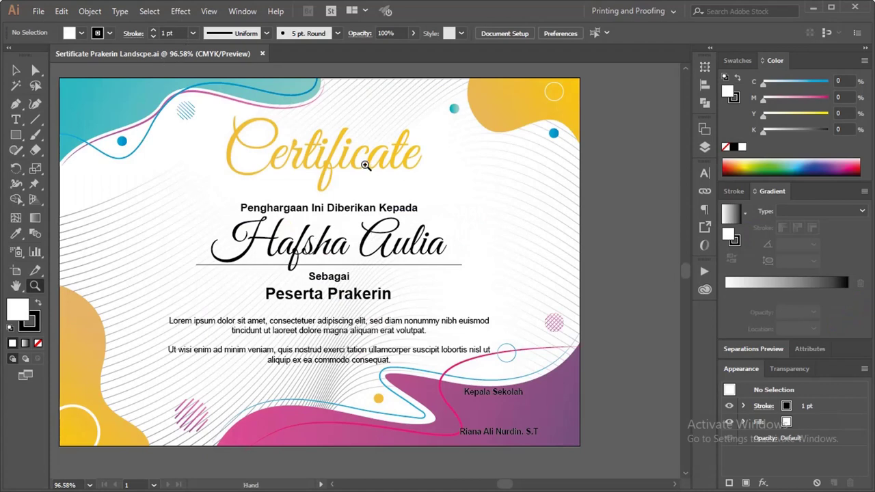
scroll(365, 164, "left", 3)
left_click(15, 71)
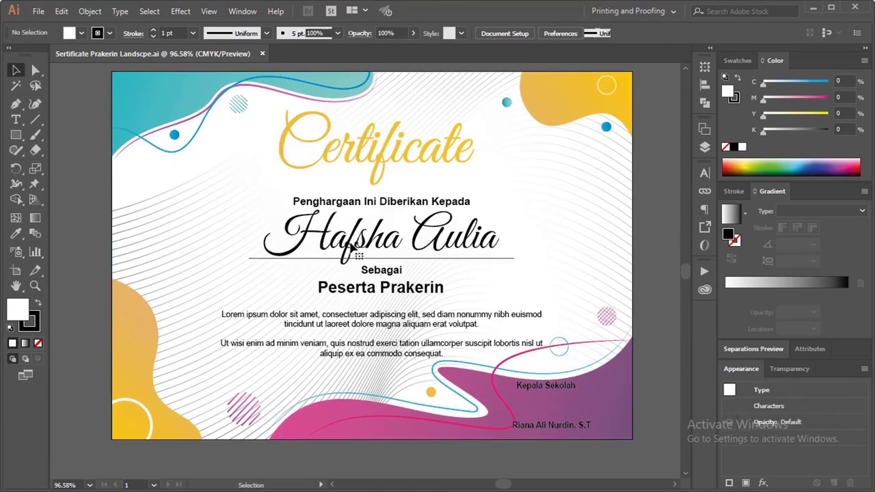
left_click(350, 250)
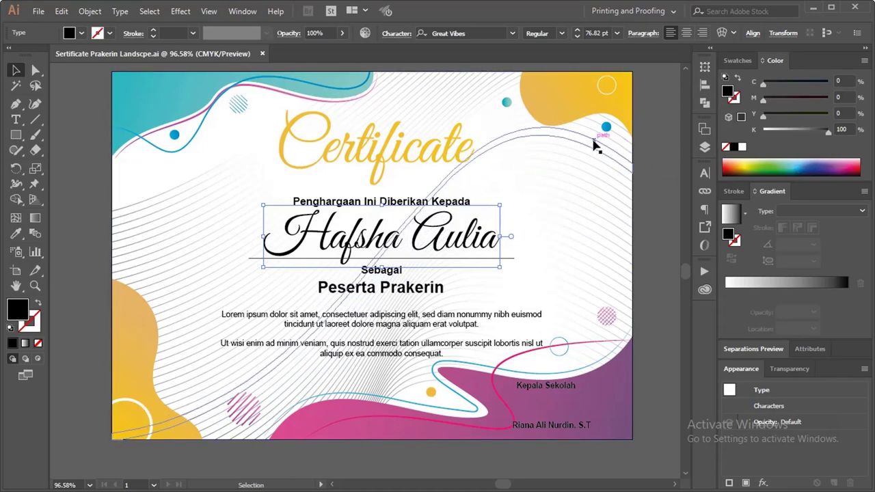
left_click(594, 143)
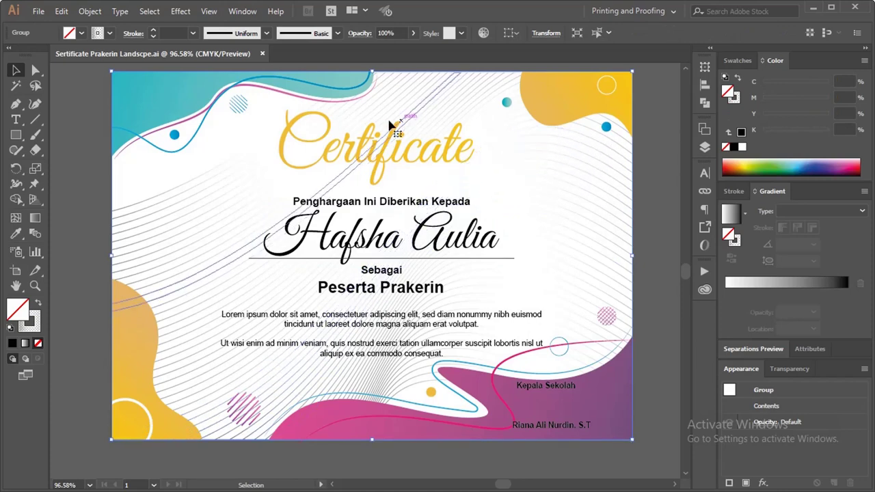
left_click(232, 87)
left_click(499, 179)
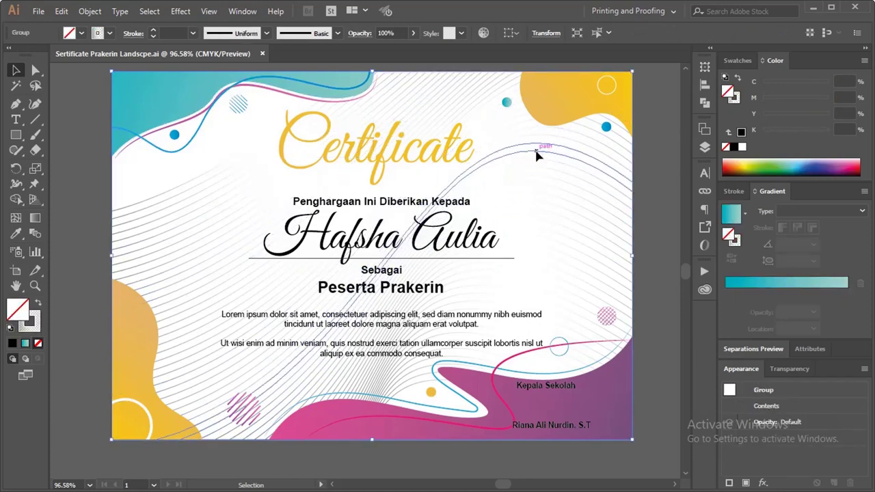
Zoom in on the title area, then zoom out and centre the whole artboard.
key("z")
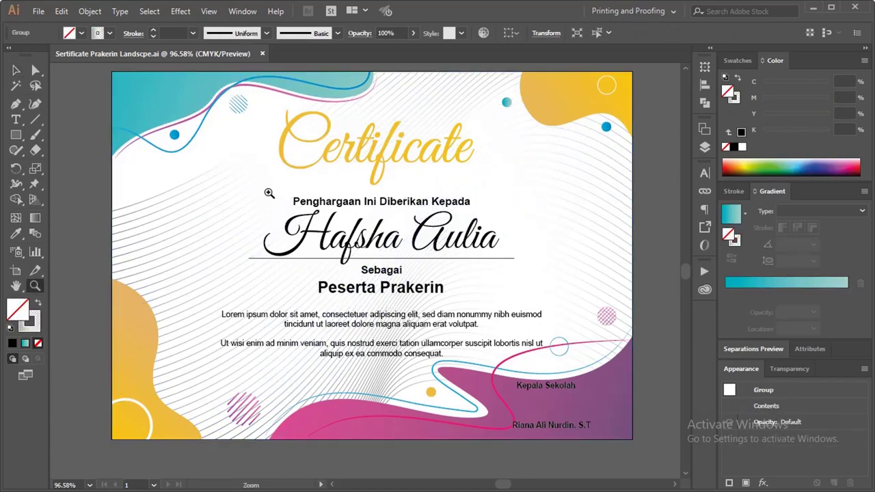
mouse_move(214, 148)
left_mouse_down()
mouse_move(478, 287)
mouse_move(499, 196)
mouse_move(427, 303)
left_mouse_up()
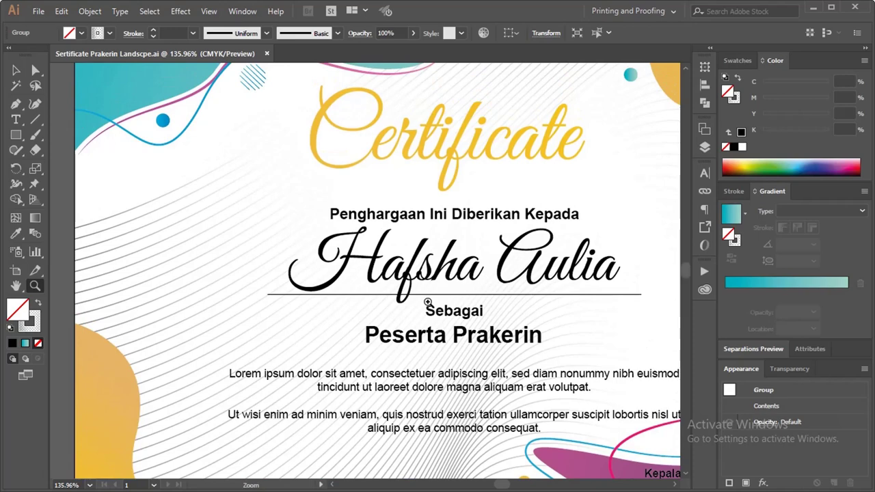
key("ctrl+minus")
key("ctrl+minus")
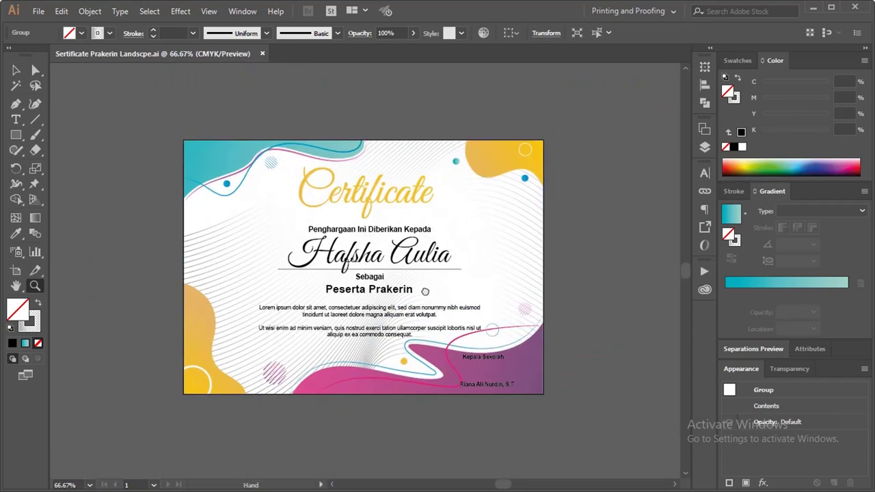
left_click_drag(429, 307, 409, 280)
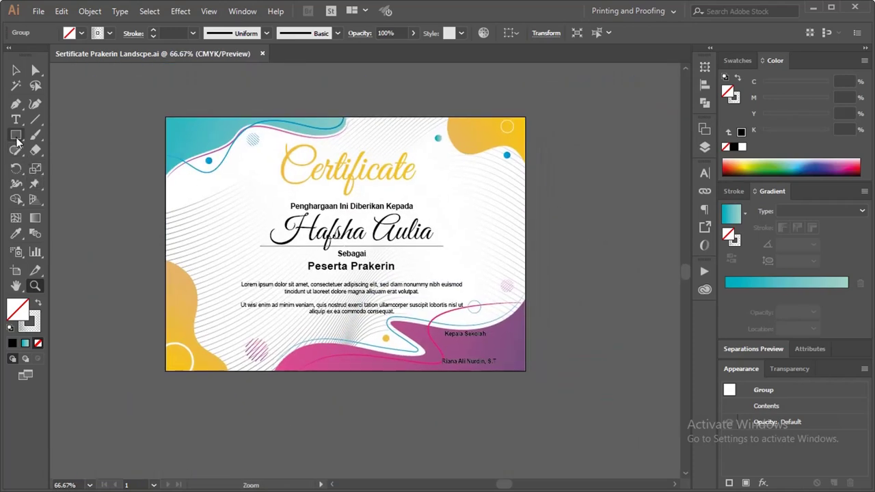
left_click(16, 119)
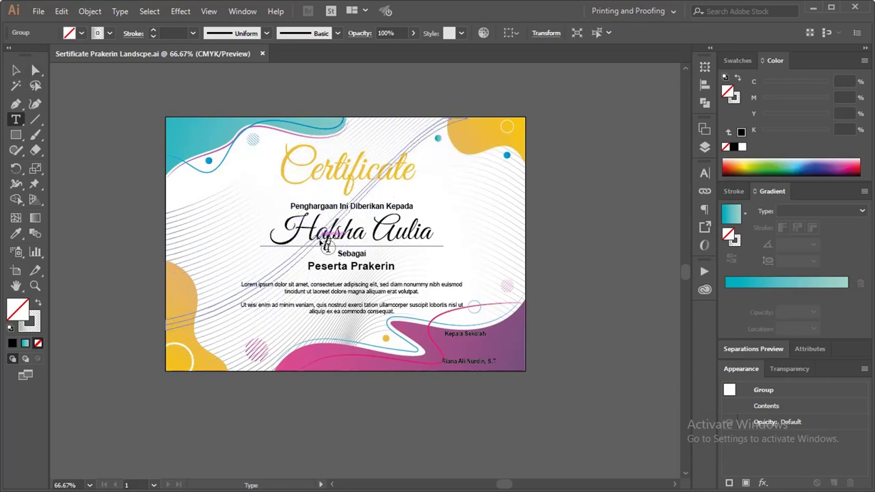
left_click(16, 71)
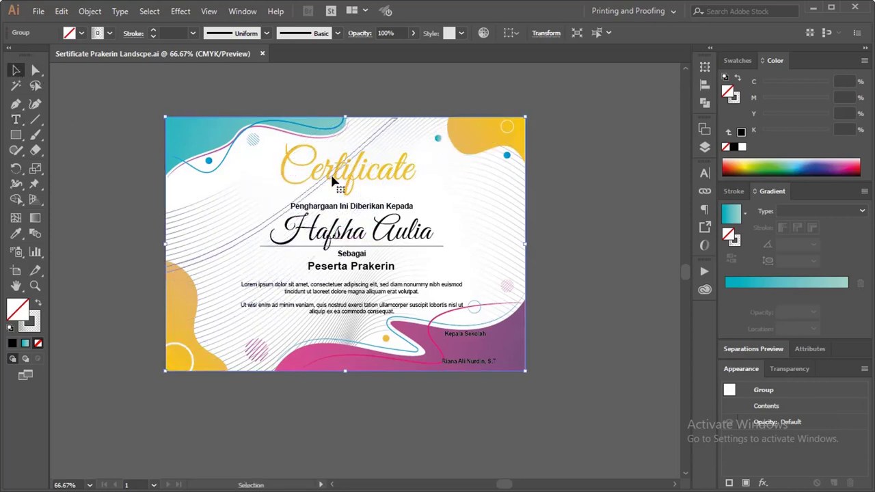
key("a")
left_click_drag(332, 179, 299, 183)
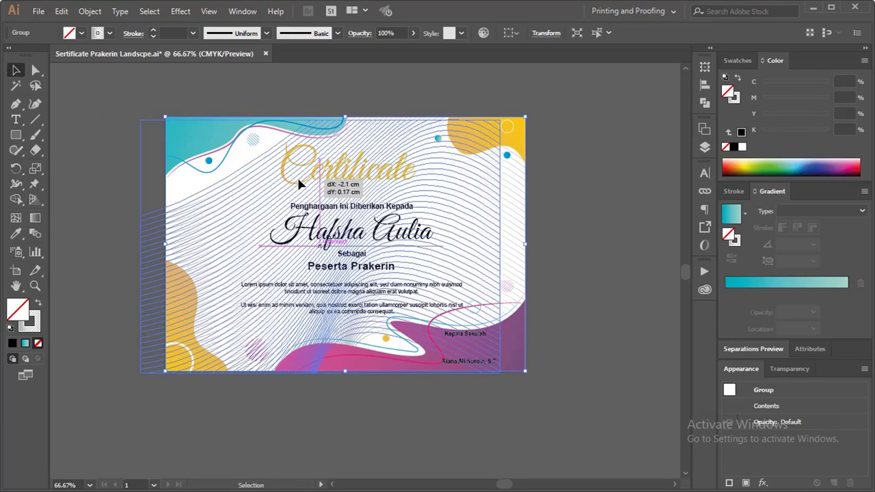
key("ctrl+z")
key("v")
key("ctrl+shift+a")
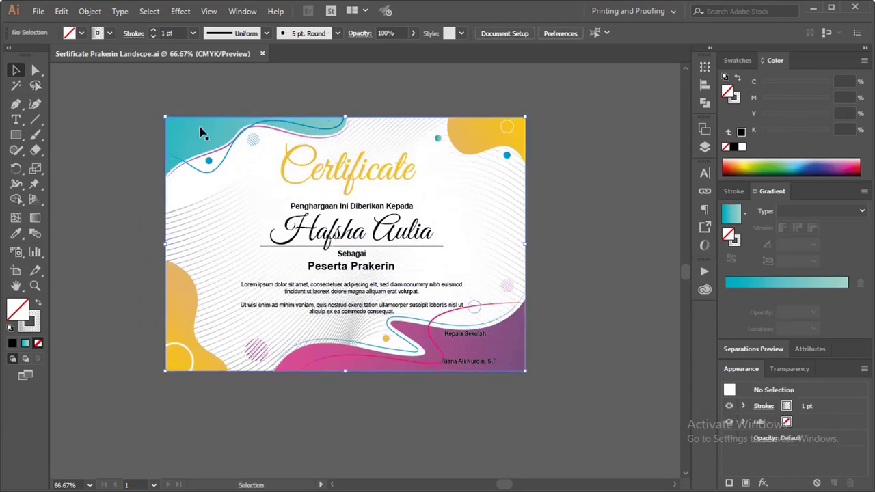
left_click_drag(187, 132, 167, 134)
key("ctrl+z")
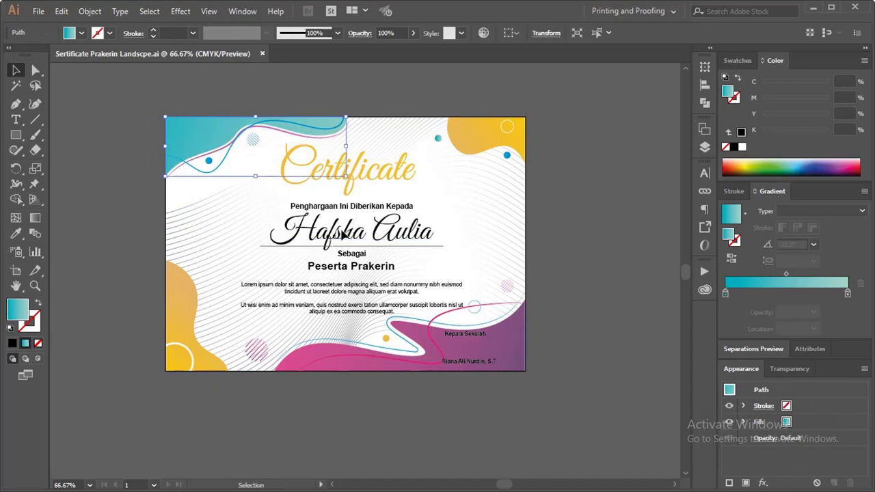
left_click(345, 236)
left_click_drag(346, 236, 315, 236)
key("ctrl+z")
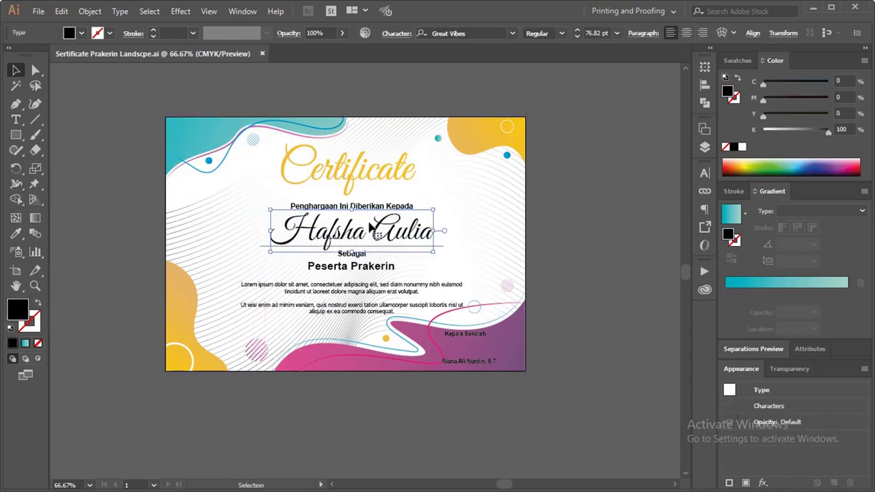
Trial a new angle on the Certificate title gradient, revert it, and switch to CorelDRAW.
left_click(364, 183)
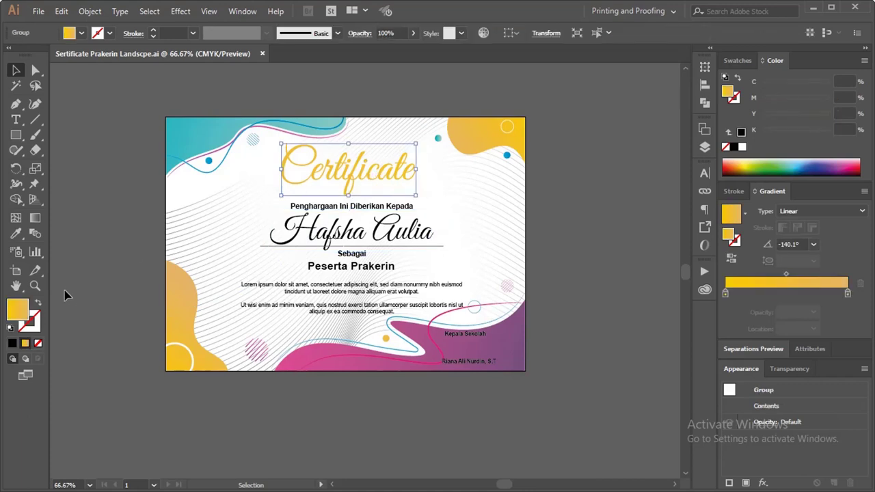
left_click(36, 219)
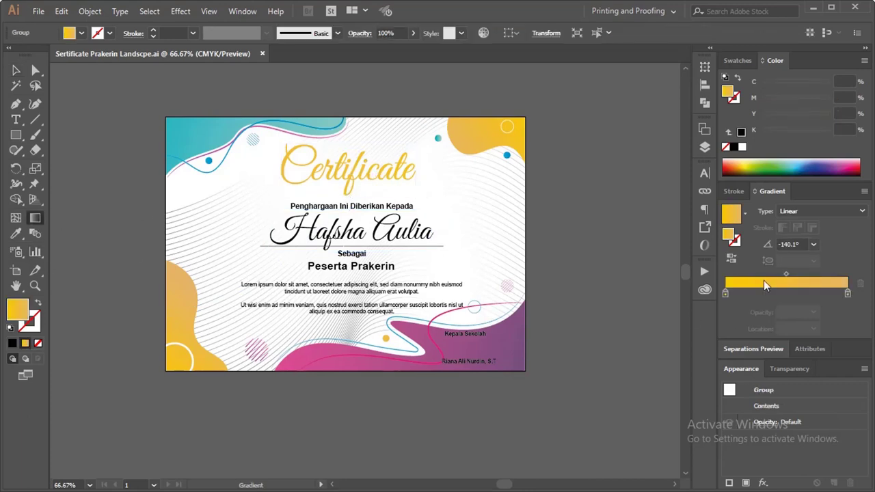
key("v")
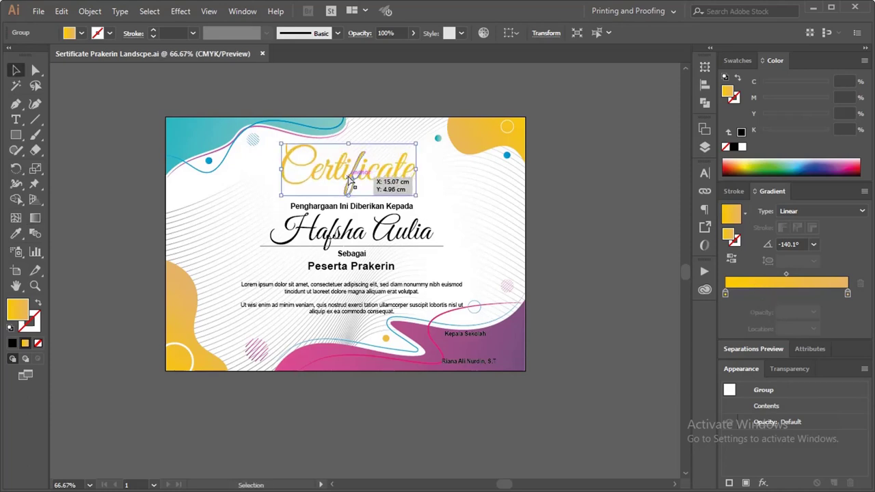
key("g")
left_click_drag(345, 179, 437, 151)
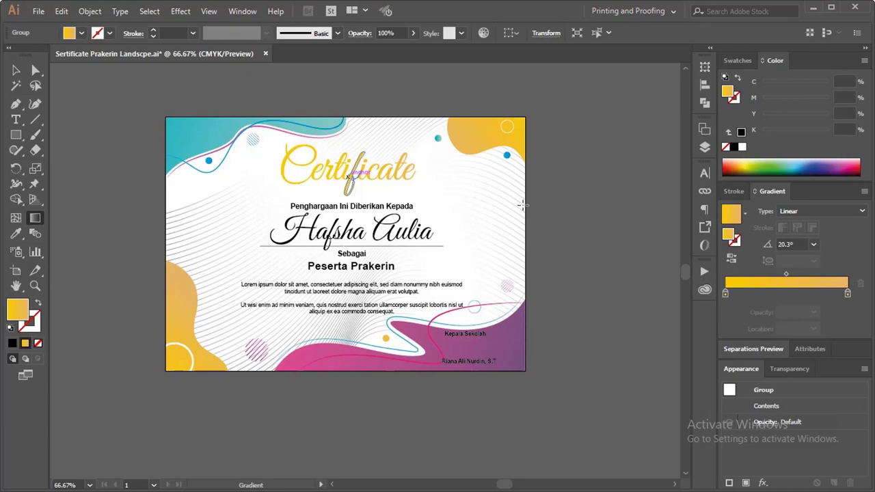
key("ctrl+s")
key("alt+Tab")
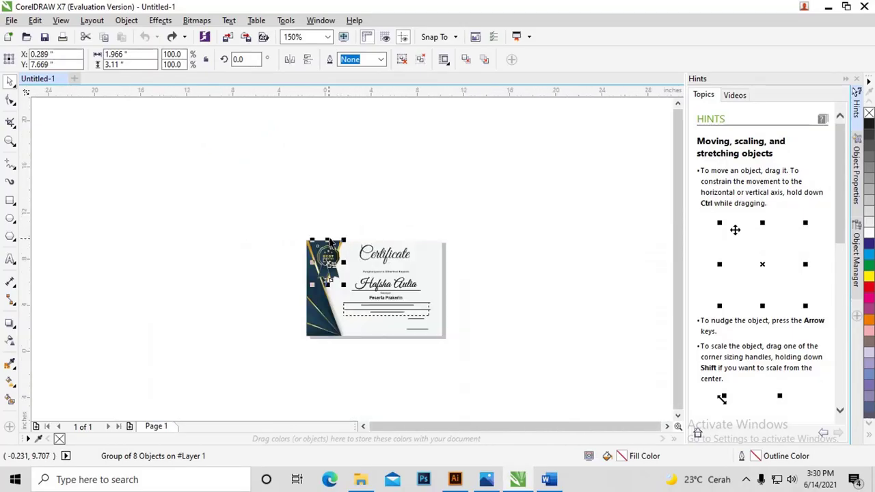
Copy the dark left panel's blue gradient fill onto the Certificate title.
scroll(388, 266, "up", 2)
left_click(382, 254)
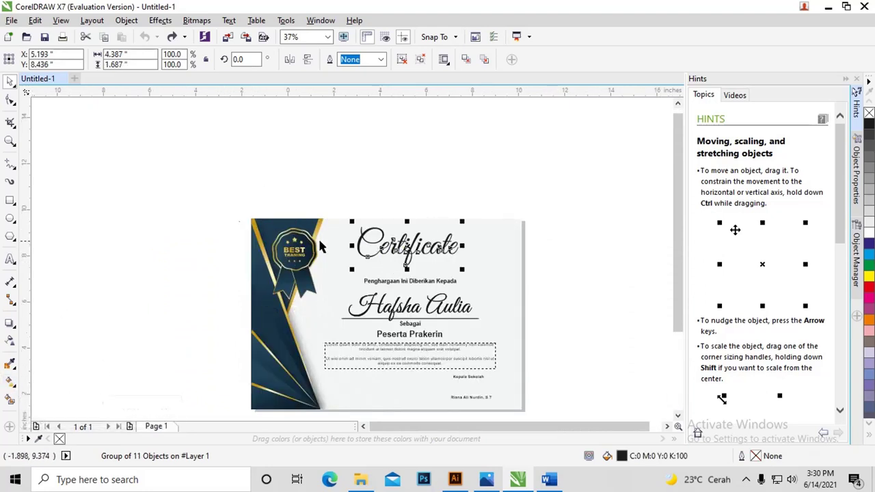
left_click(11, 382)
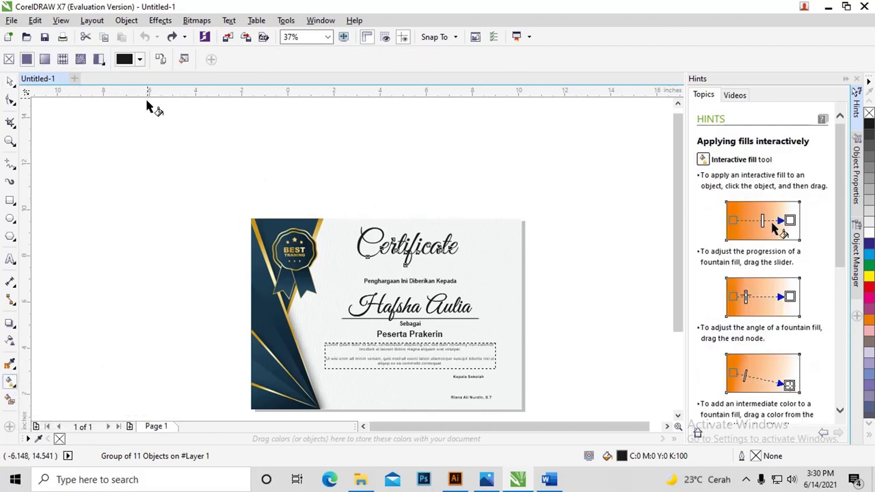
left_click(161, 61)
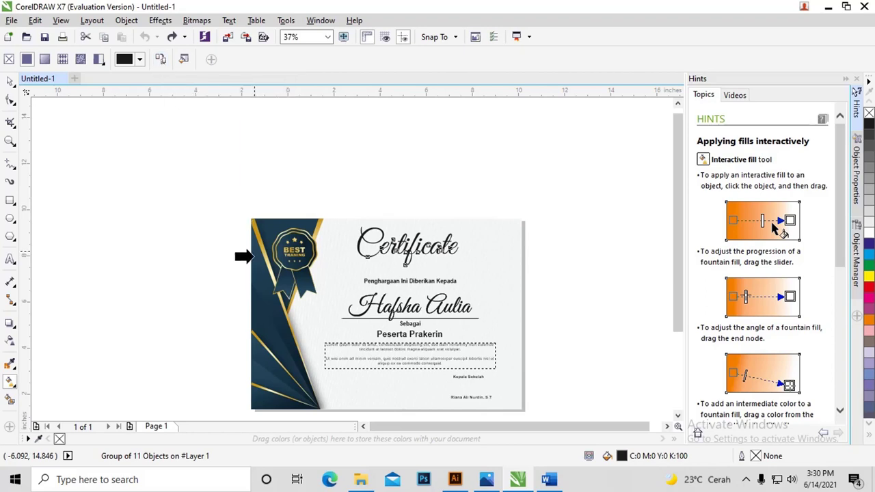
left_click(263, 277)
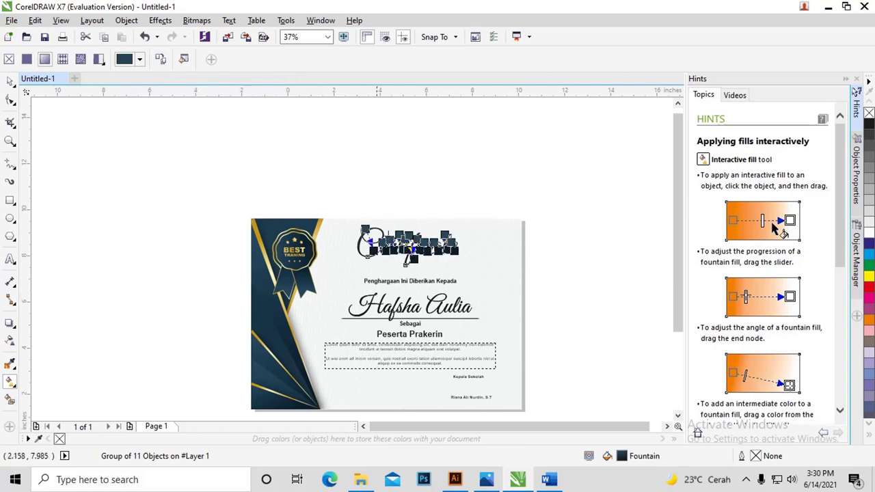
Select the small curve above the title, then return to Illustrator.
scroll(423, 225, "up", 2)
scroll(413, 260, "up", 1)
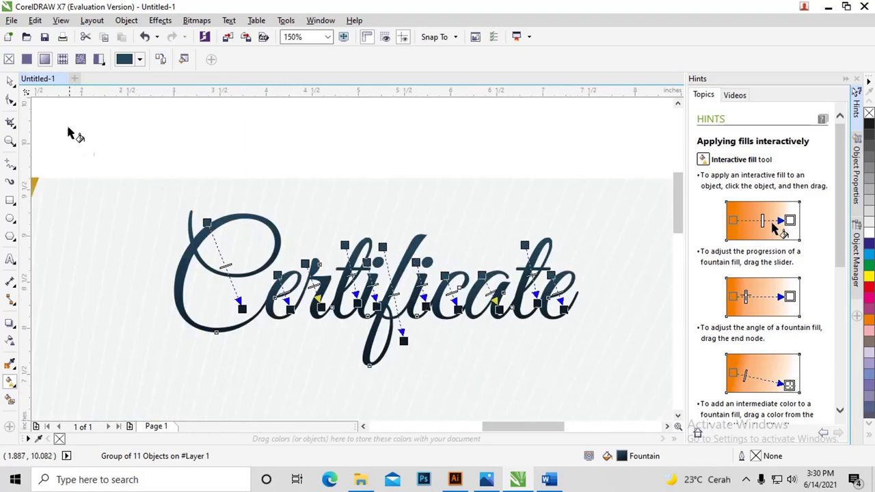
left_click(10, 80)
left_click(291, 179)
scroll(376, 195, "down", 1)
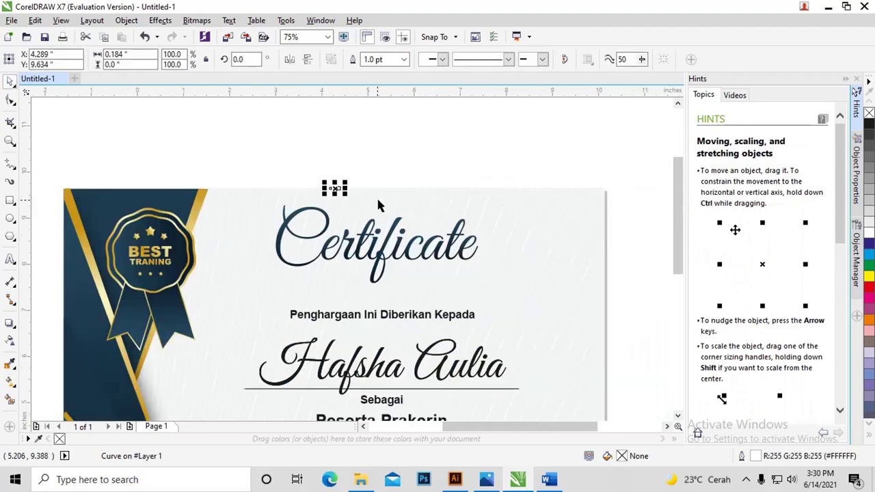
scroll(376, 192, "down", 1)
scroll(277, 296, "up", 1)
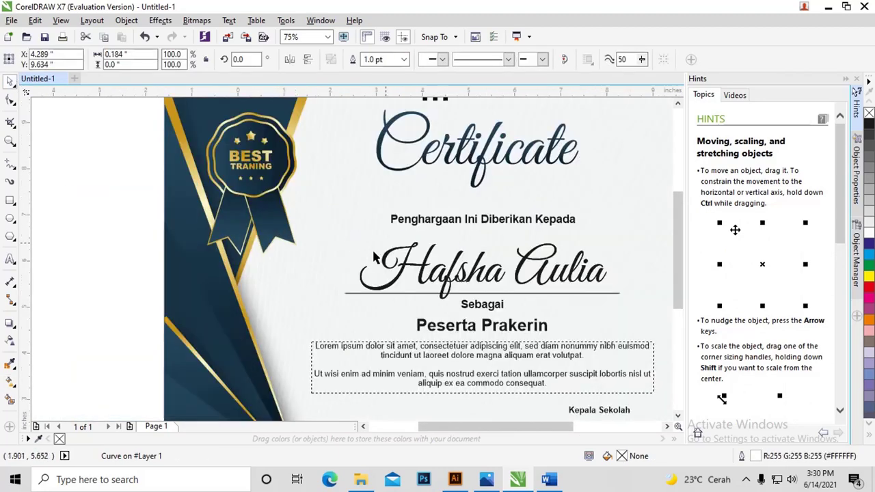
scroll(332, 191, "down", 1)
key("alt+Tab")
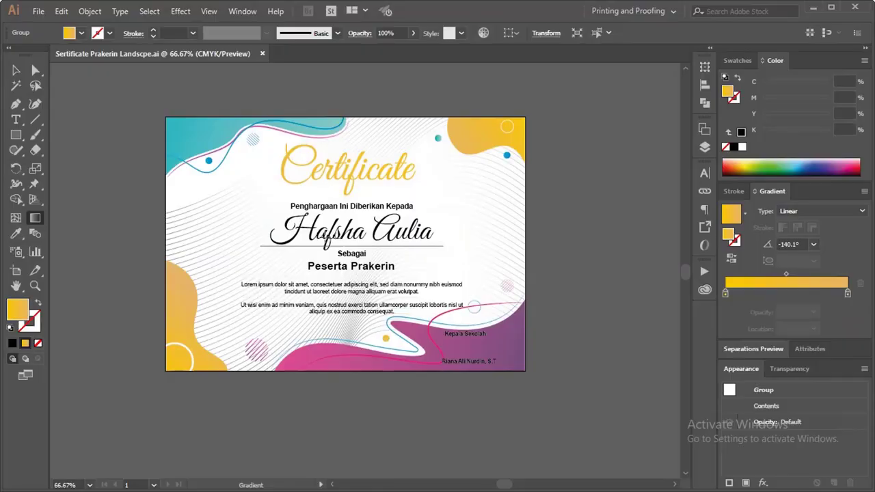
key("v")
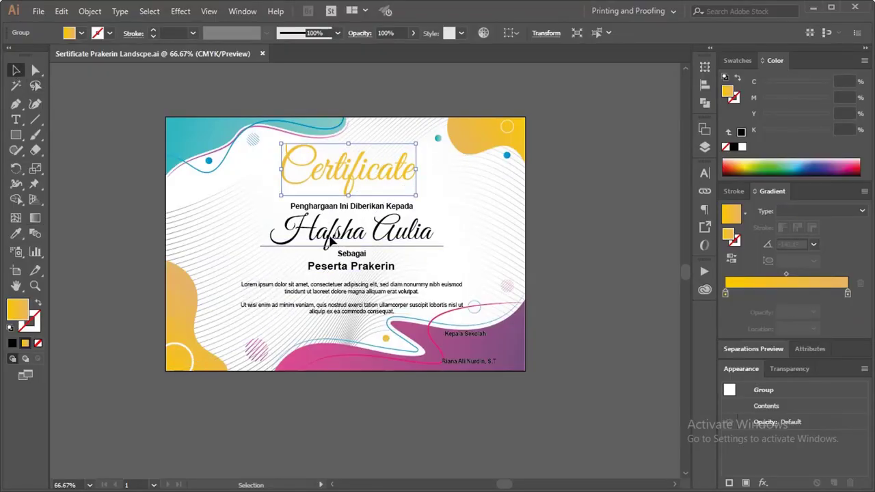
left_click(331, 241)
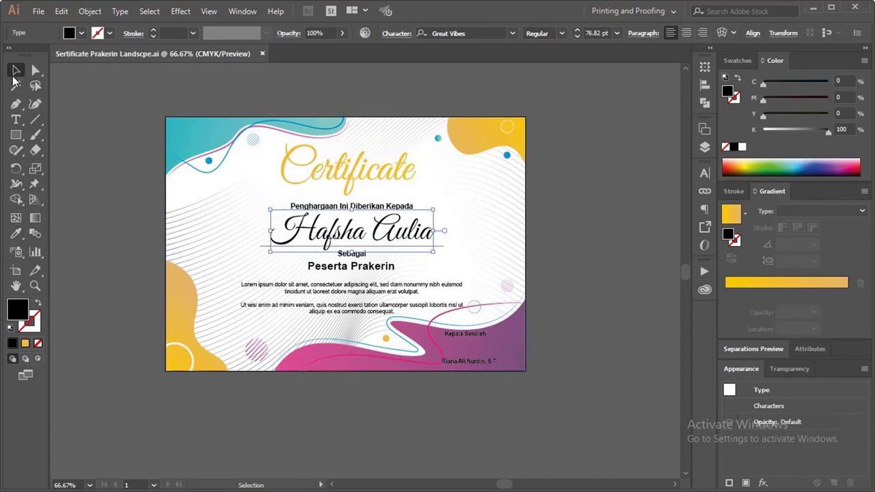
right_click(309, 233)
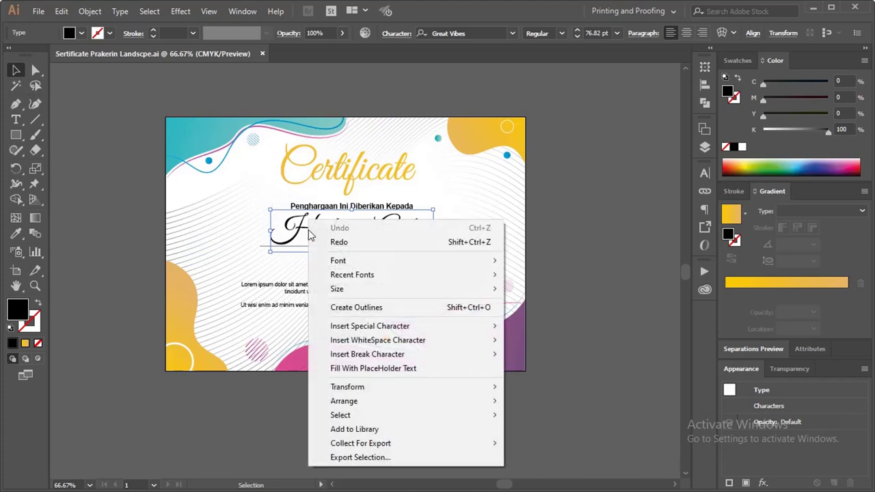
left_click(349, 308)
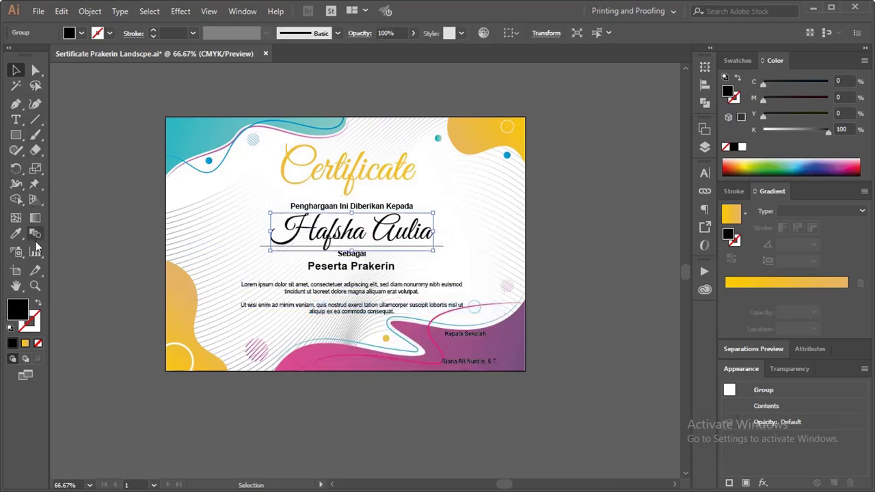
Give the name the top-left shape's teal gradient and zoom on the upper certificate.
left_click(17, 234)
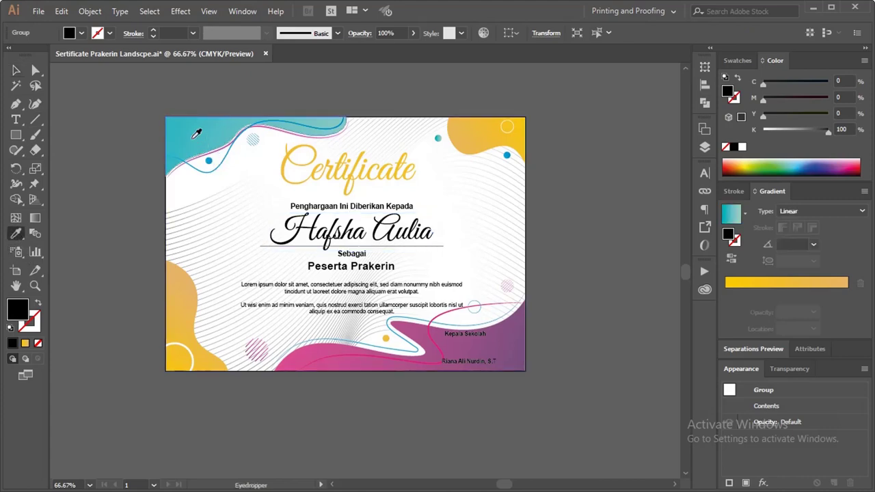
left_click(196, 133)
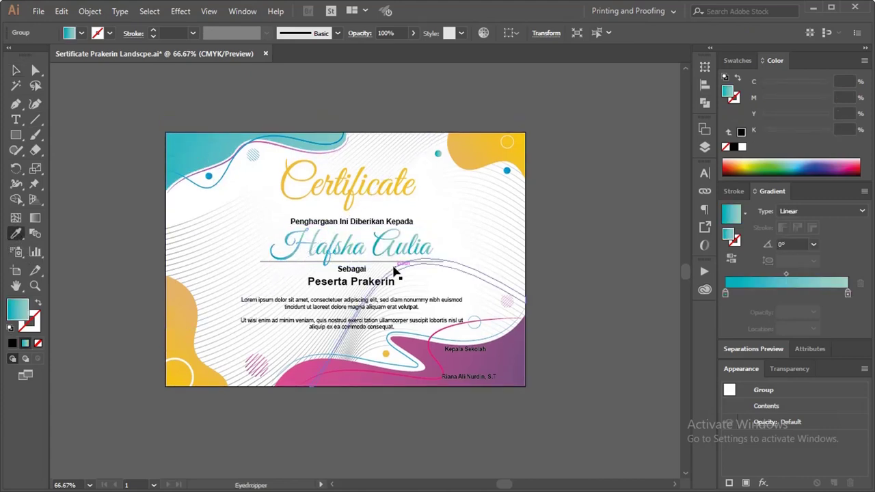
key("z")
mouse_move(224, 171)
left_mouse_down()
mouse_move(542, 309)
mouse_move(503, 278)
left_mouse_up()
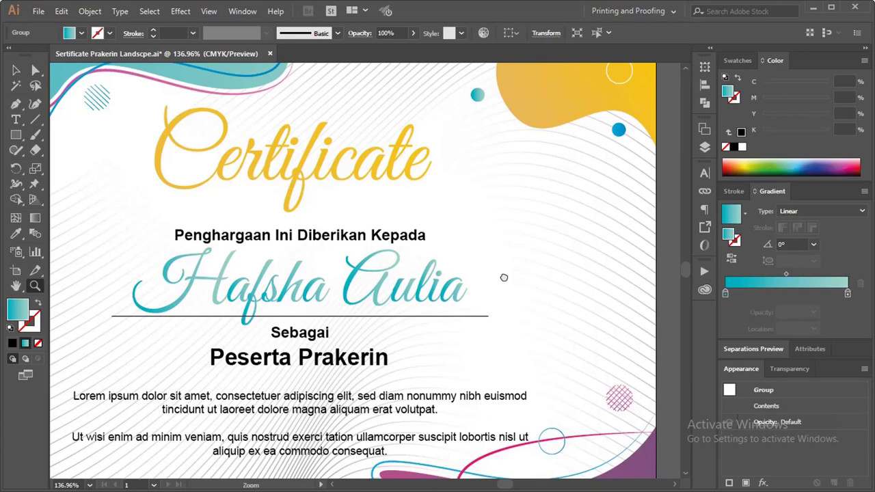
Try the yellow, pink and top-wave gradients on the name, then switch to Word.
key("i")
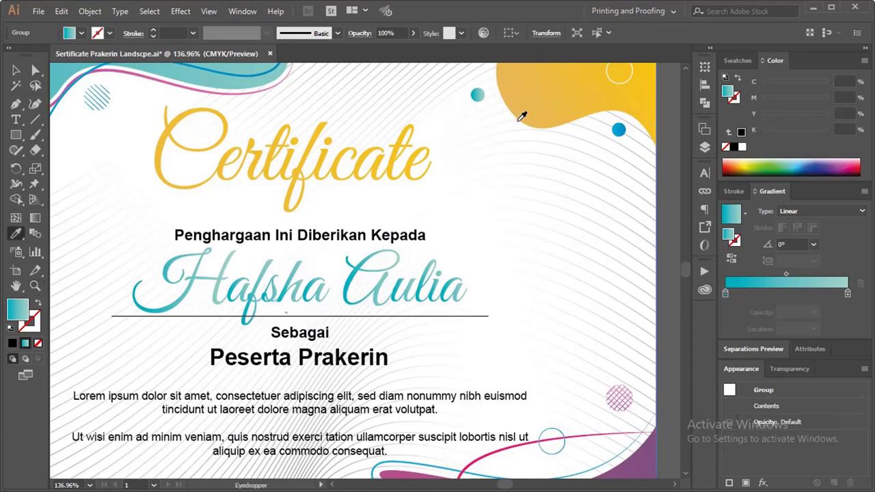
left_click(521, 117)
scroll(595, 280, "down", 2)
left_click(638, 431)
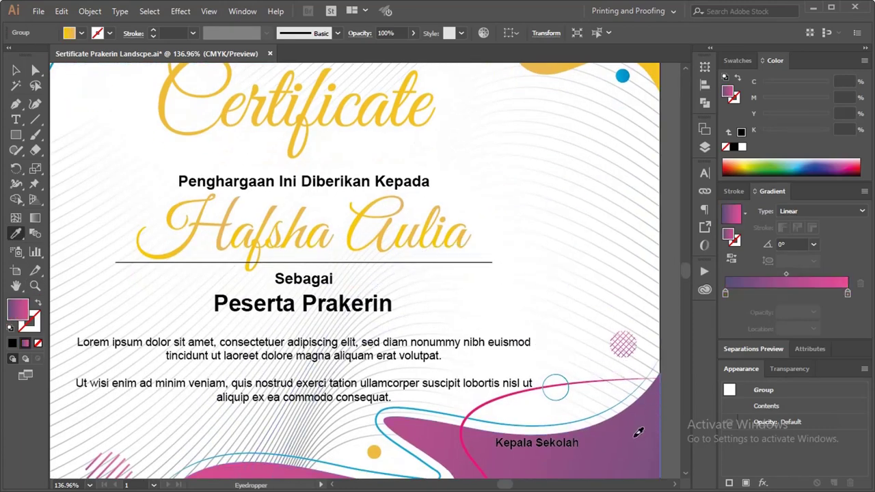
scroll(390, 147, "left", 5)
scroll(391, 147, "up", 4)
scroll(390, 147, "up", 1)
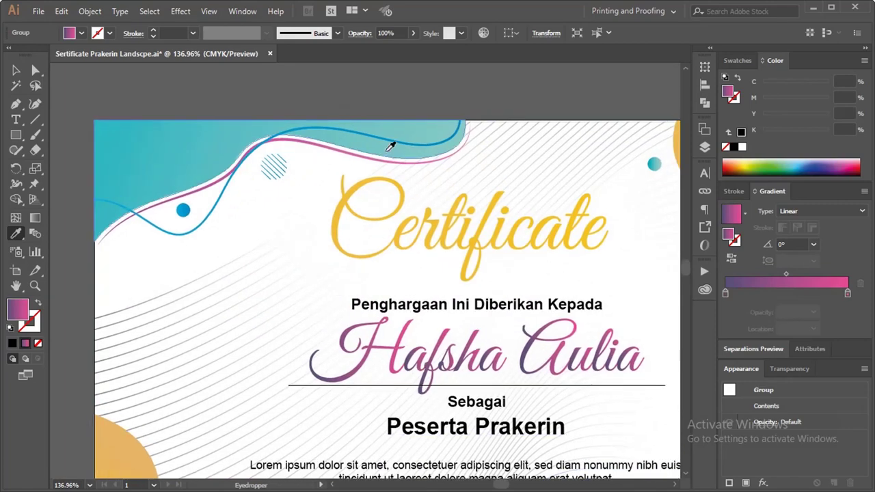
left_click(390, 147)
key("alt+Tab")
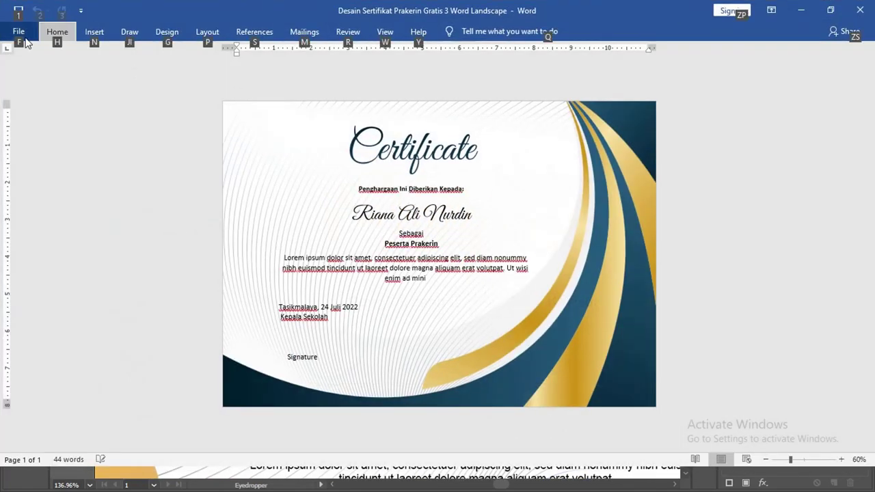
left_click(438, 151)
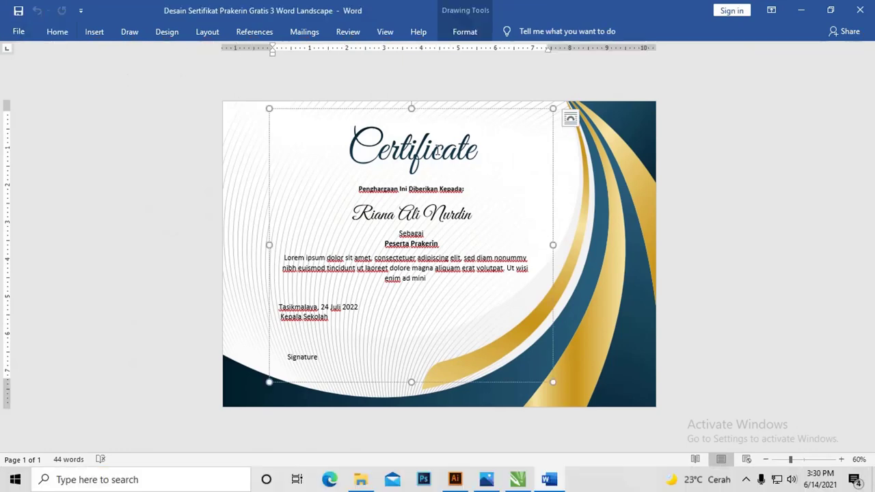
key("ctrl+a")
left_click(441, 150)
left_click_drag(350, 147, 496, 144)
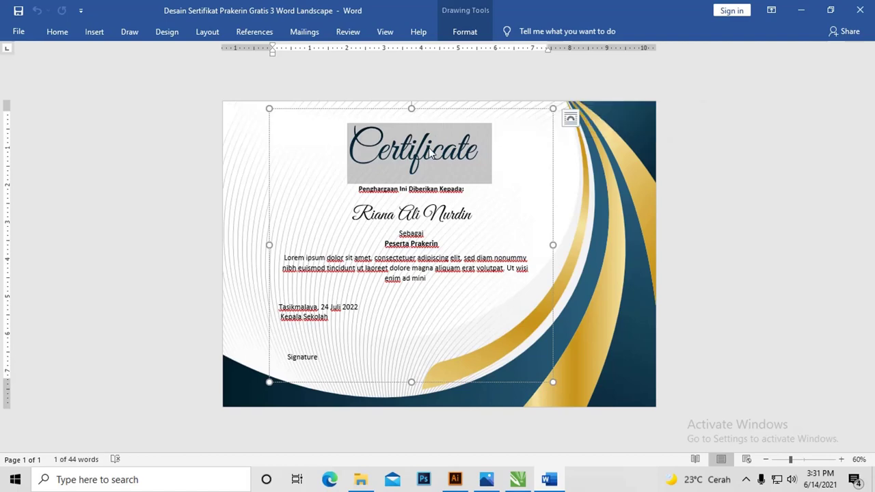
left_click(627, 150)
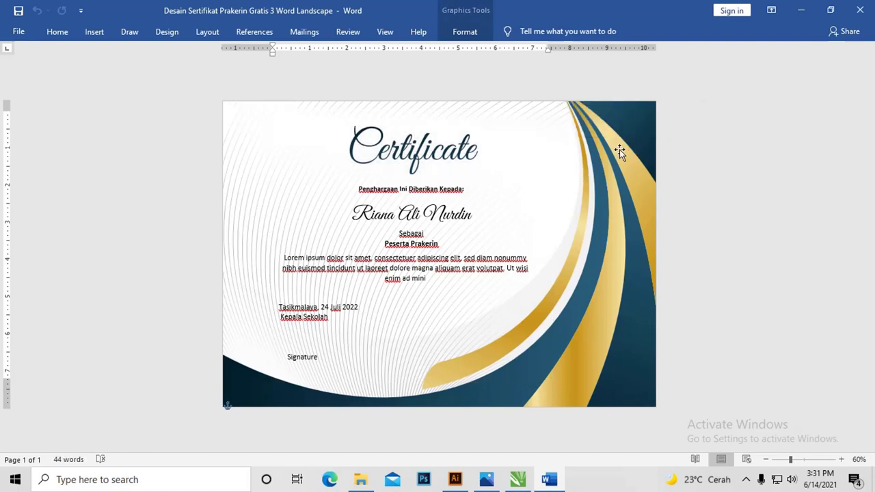
key("ctrl+z")
right_click(620, 140)
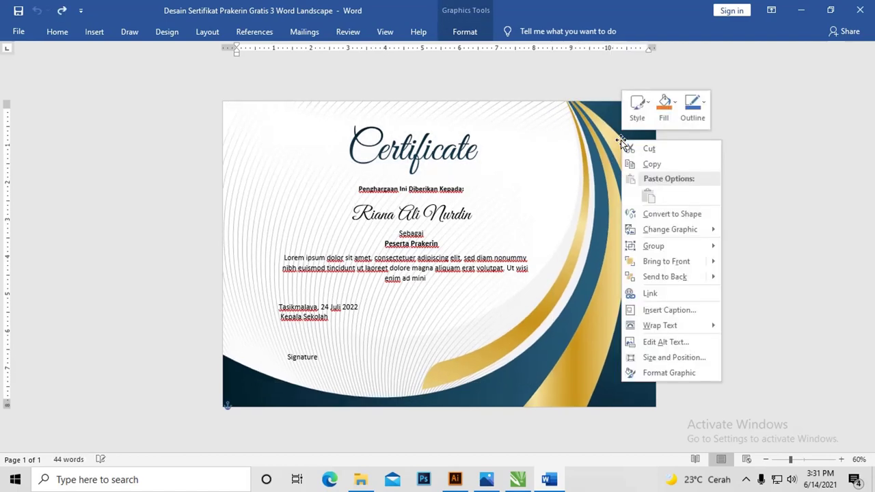
left_click(583, 126)
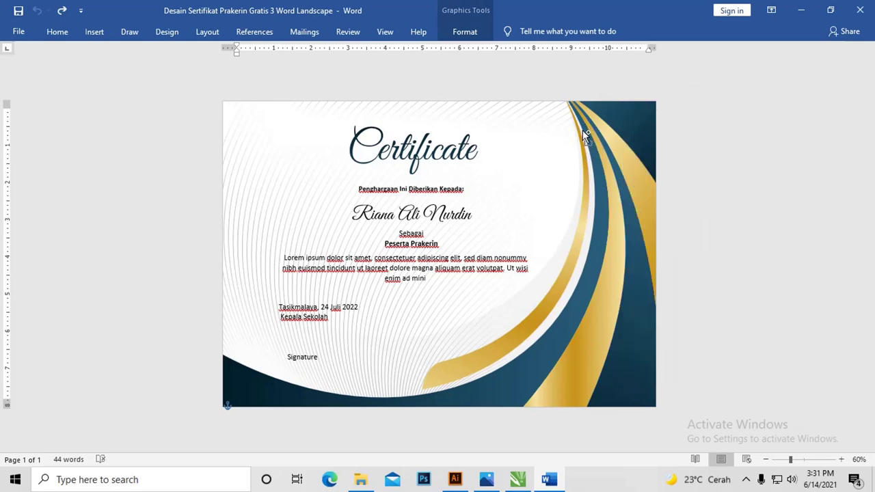
scroll(582, 130, "up", 8, "ctrl")
scroll(599, 141, "up", 8, "ctrl")
scroll(599, 142, "up", 7, "ctrl")
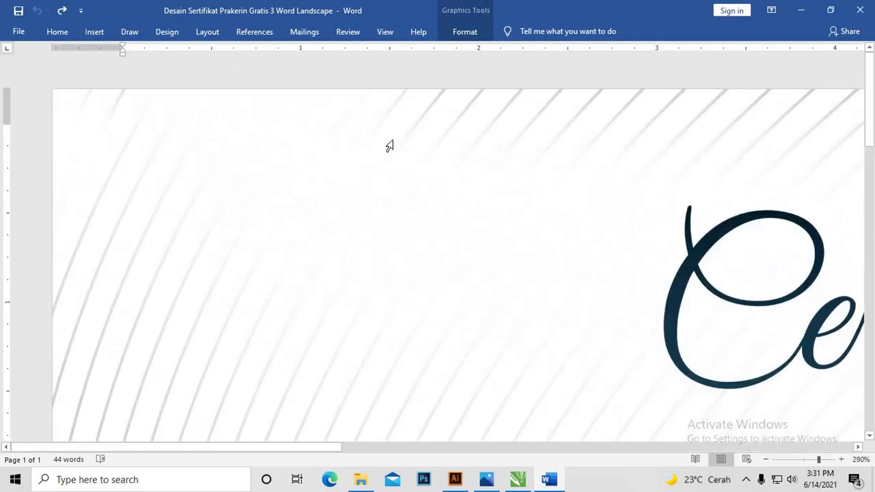
scroll(388, 145, "up", 5, "ctrl")
scroll(388, 144, "up", 5, "ctrl")
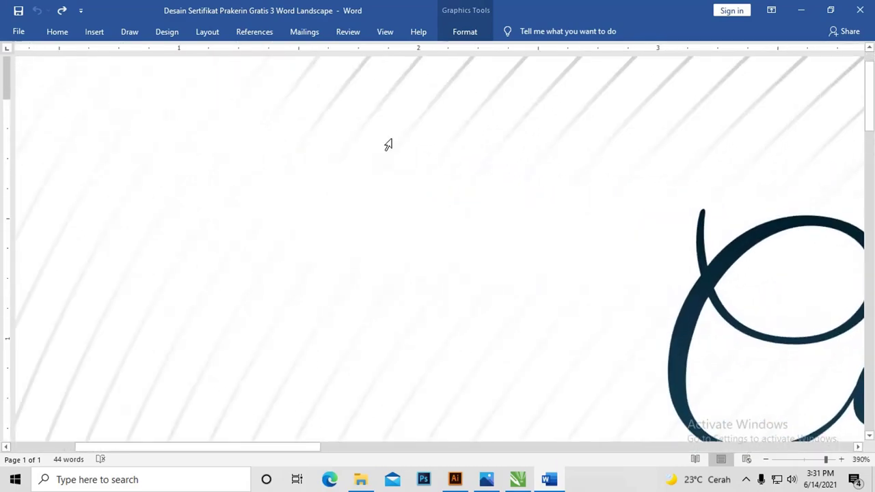
scroll(388, 145, "up", 4, "ctrl")
scroll(388, 145, "up", 4, "ctrl")
scroll(388, 145, "up", 3, "ctrl")
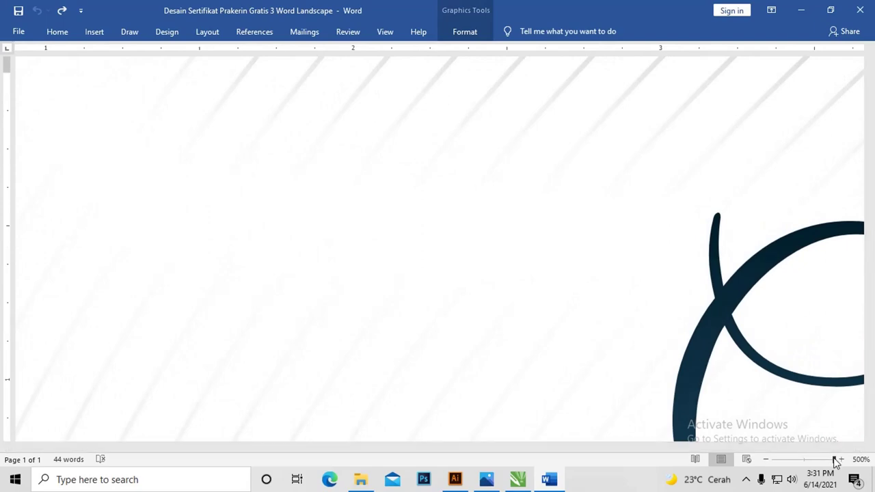
left_click_drag(834, 459, 798, 460)
scroll(460, 216, "down", 2)
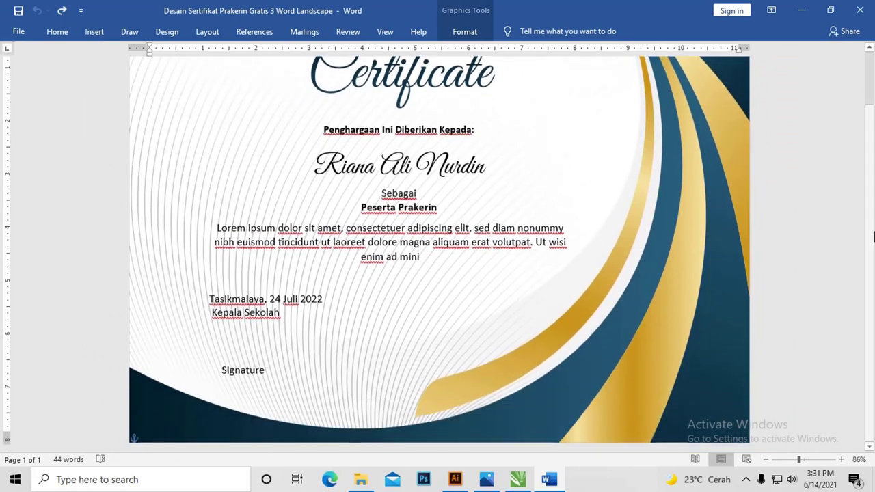
scroll(869, 236, "up", 2)
scroll(870, 235, "down", 2)
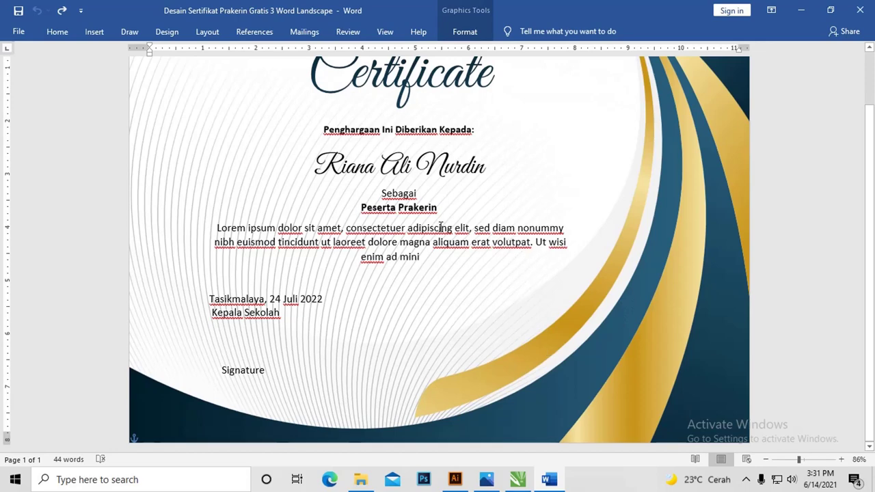
scroll(617, 261, "up", 2)
Select the word Certificate and bring up its Text Fill colour choices.
left_click(366, 134)
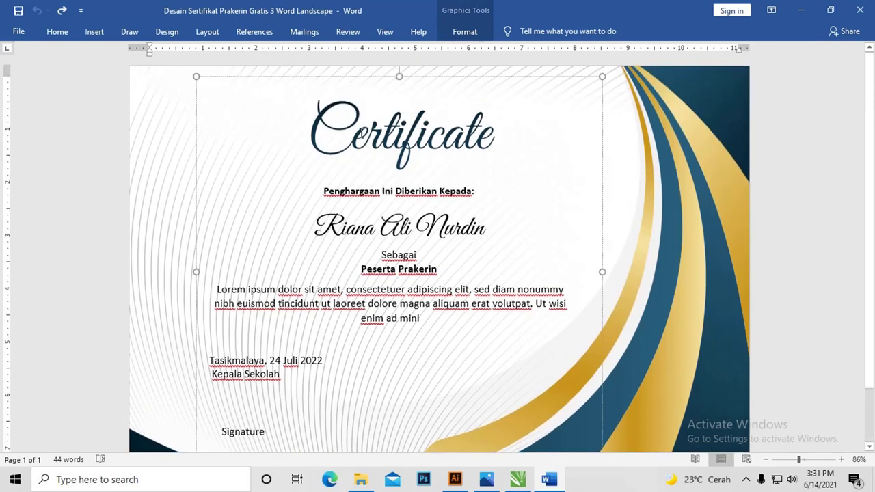
left_click_drag(318, 118, 539, 132)
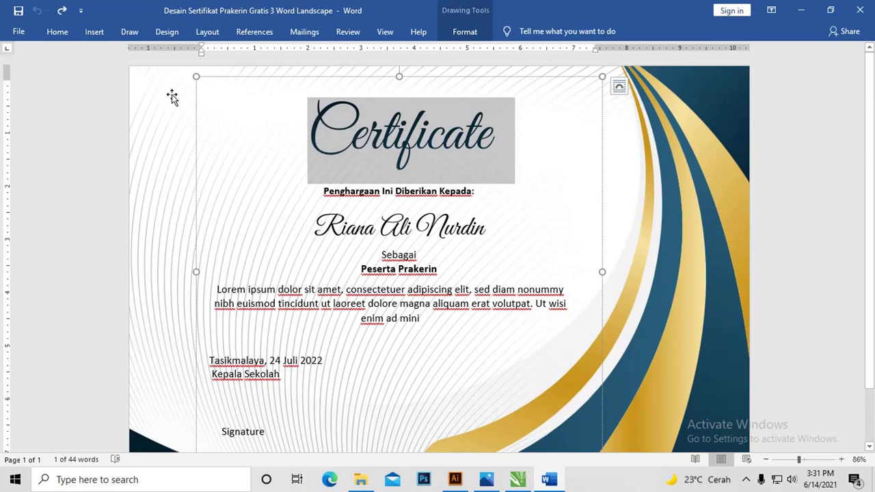
left_click(57, 32)
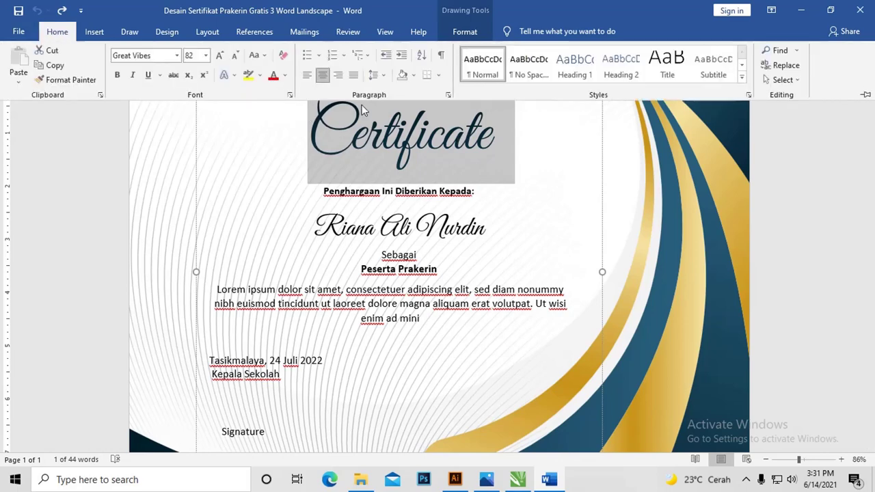
left_click(467, 32)
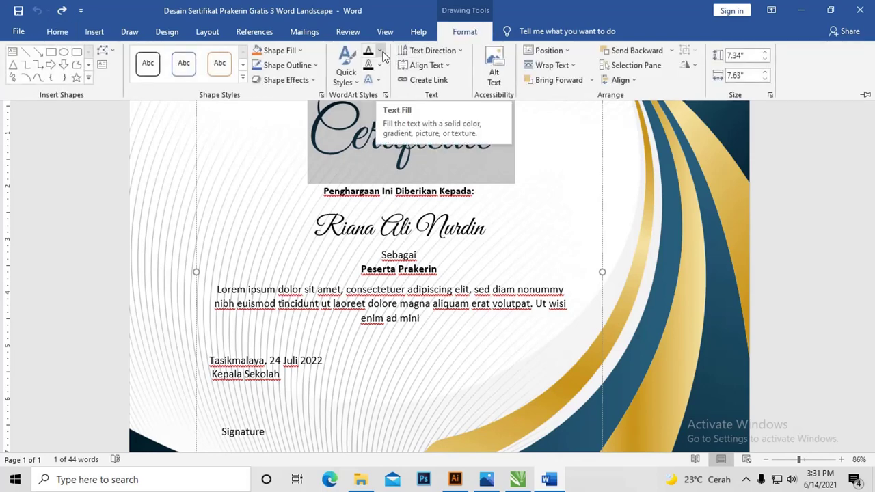
left_click(381, 52)
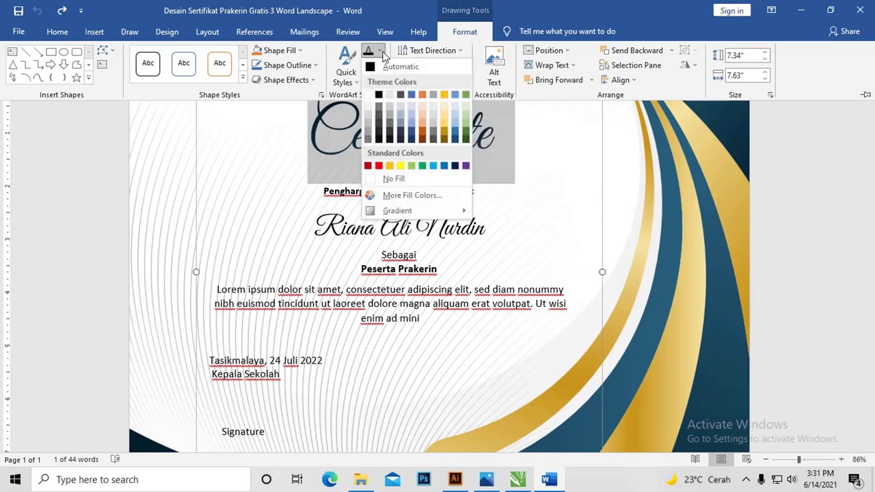
mouse_move(398, 210)
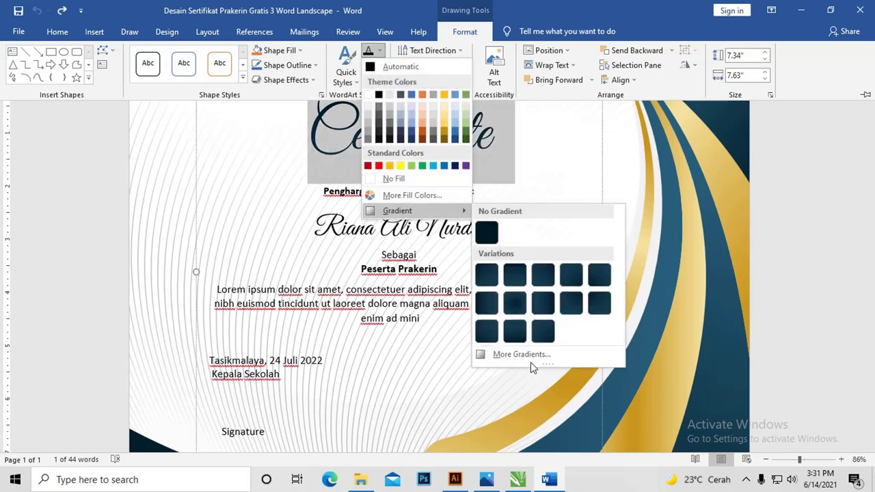
Fill Certificate with a gold preset linear gradient angled at 270°.
left_click(536, 357)
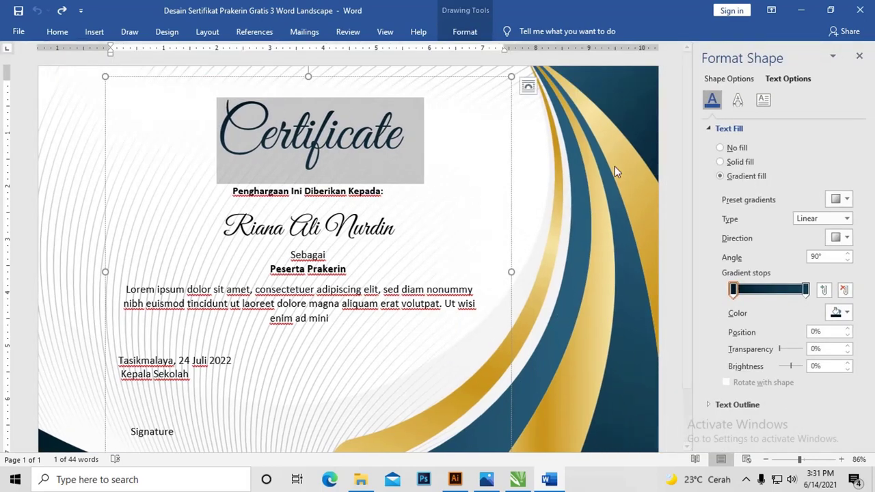
scroll(496, 337, "down", 2)
scroll(400, 303, "up", 1)
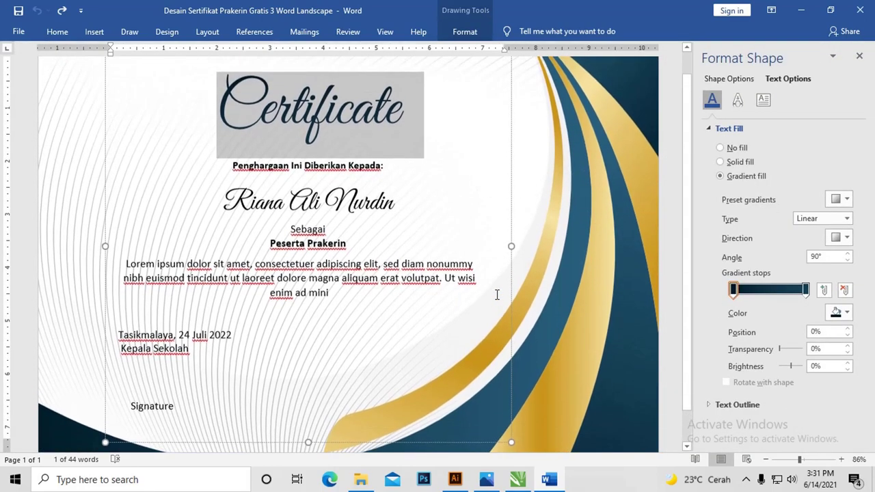
left_click(835, 236)
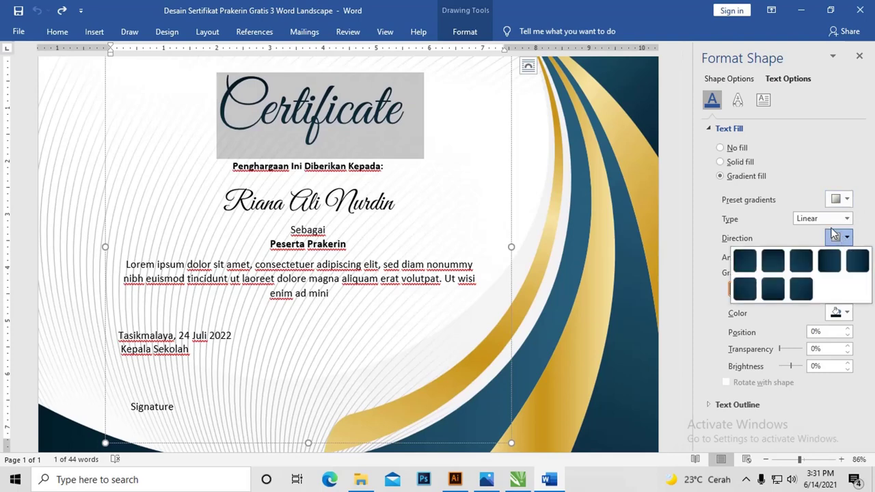
left_click(779, 229)
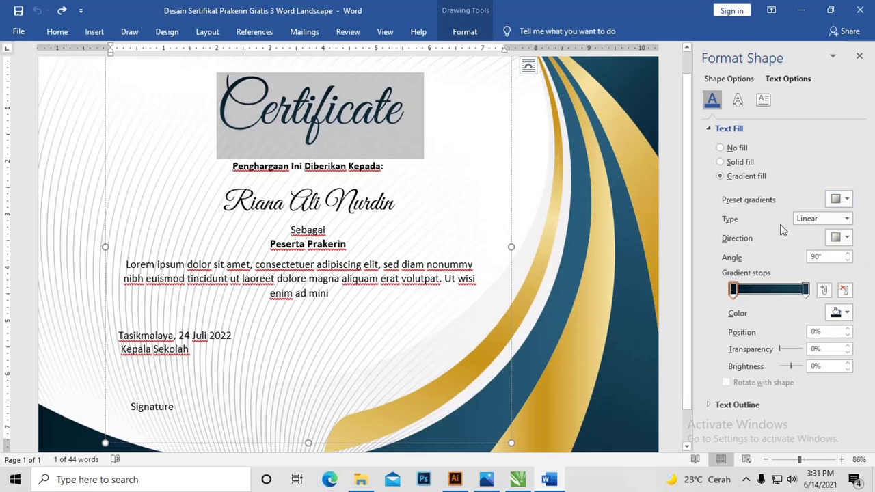
left_click(835, 199)
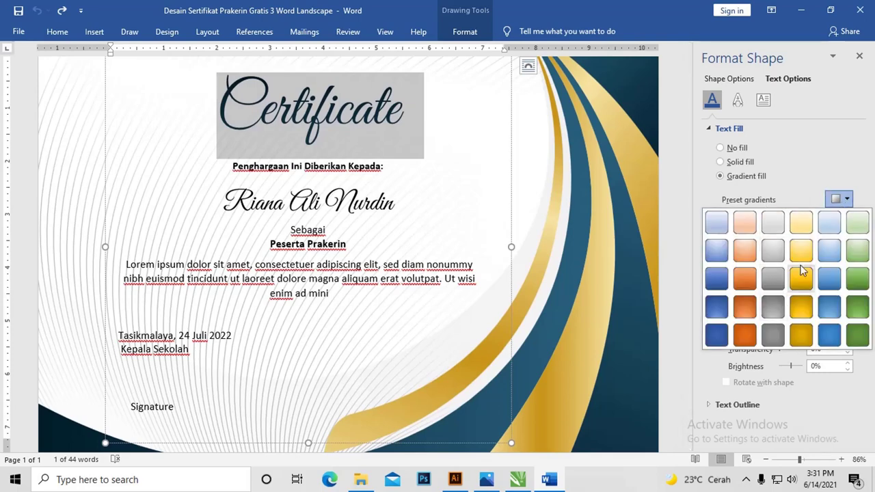
left_click(800, 280)
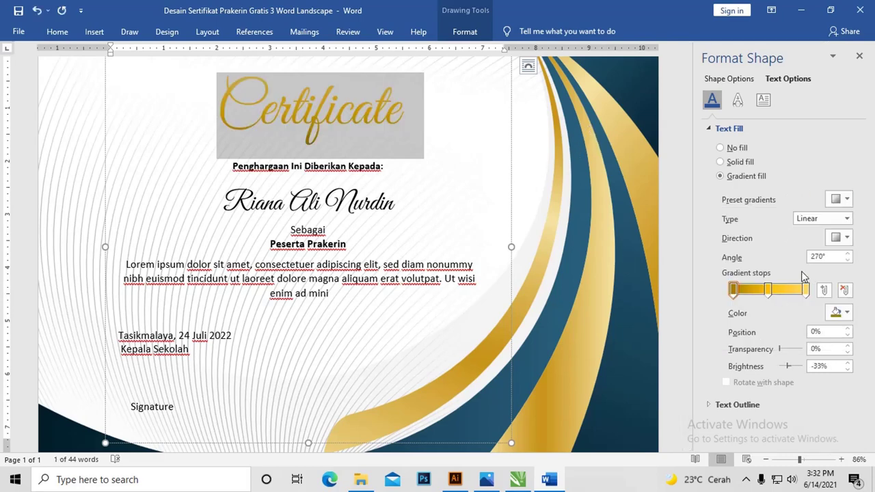
Add a preset shadow to the gold Certificate title with 2 pt blur and 82% transparency.
left_click(737, 99)
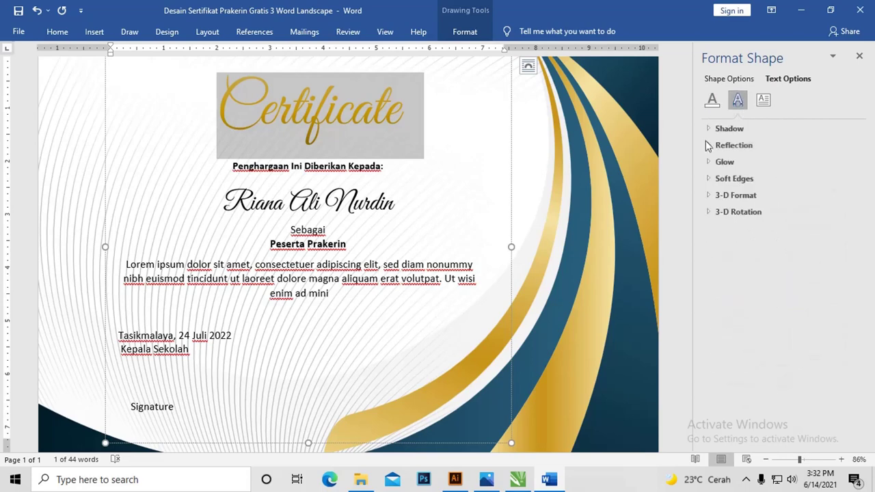
left_click(711, 129)
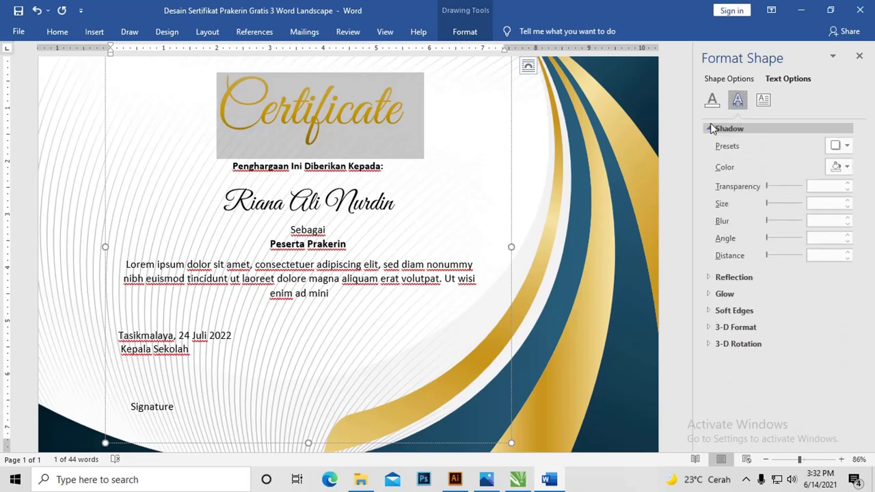
left_click(840, 146)
left_click(813, 237)
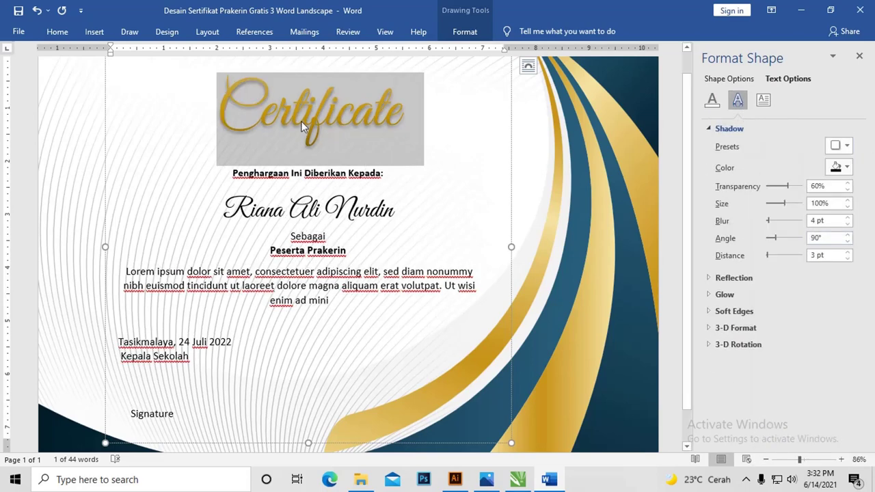
left_click_drag(769, 227, 782, 205)
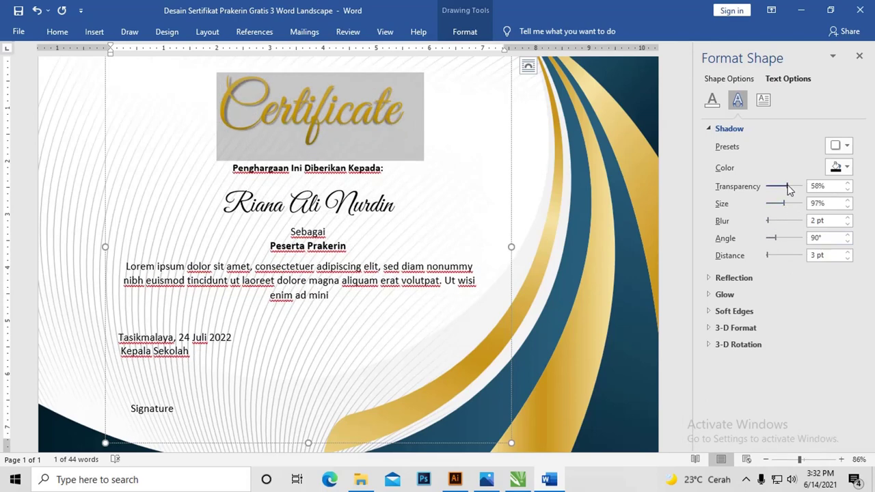
left_click_drag(787, 187, 792, 187)
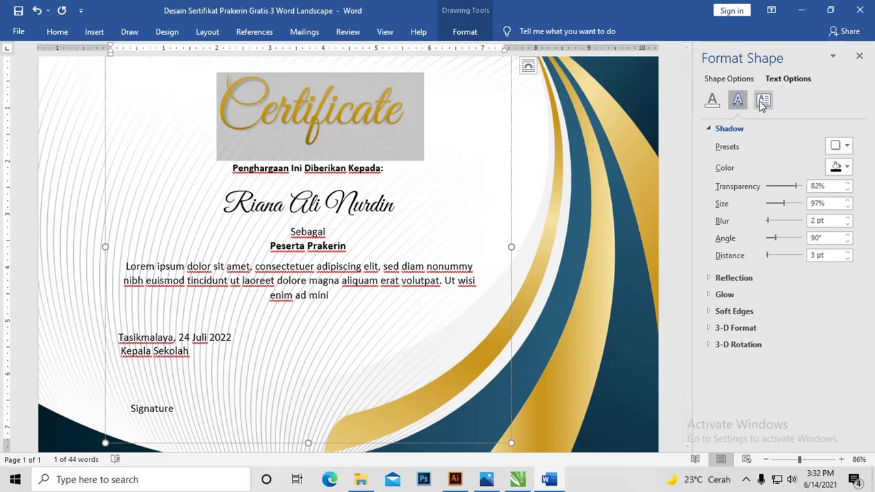
Deselect the title text box and scroll to review the shadowed title.
left_click(830, 56)
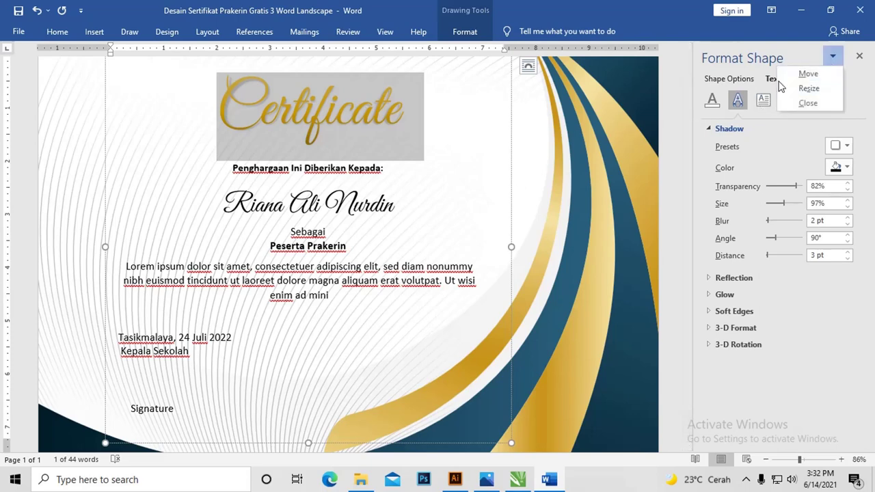
left_click(625, 130)
scroll(625, 128, "down", 1, "ctrl")
scroll(629, 136, "down", 1, "ctrl")
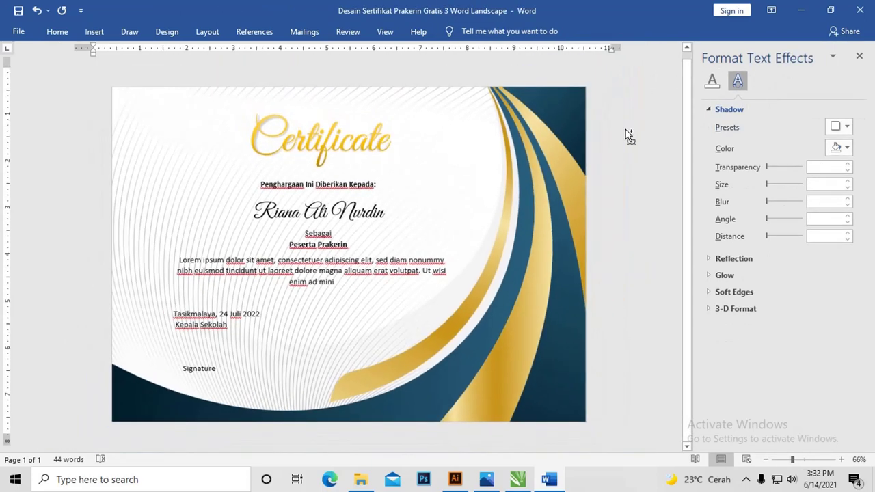
key("alt+Tab")
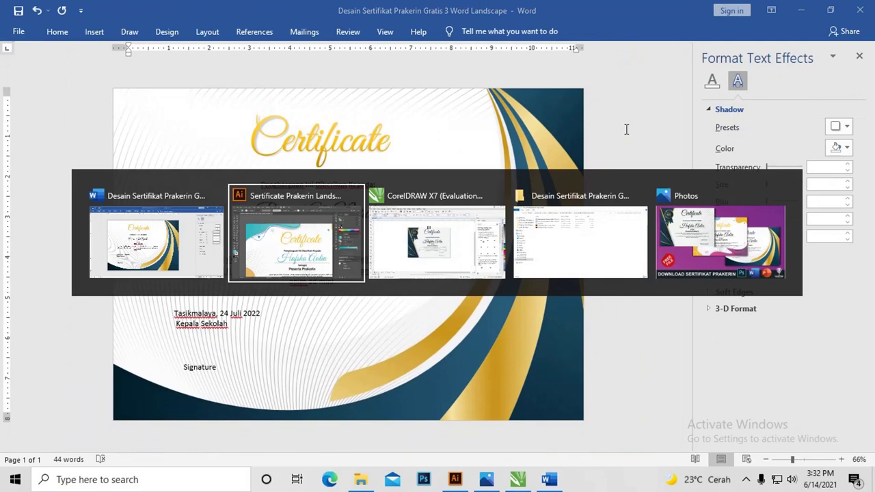
Open the Gratis 2 Powerpoint Potrait certificate from Sertifikat Prakerin Ke-2 in PowerPoint.
key("alt+Tab")
key("alt+Tab")
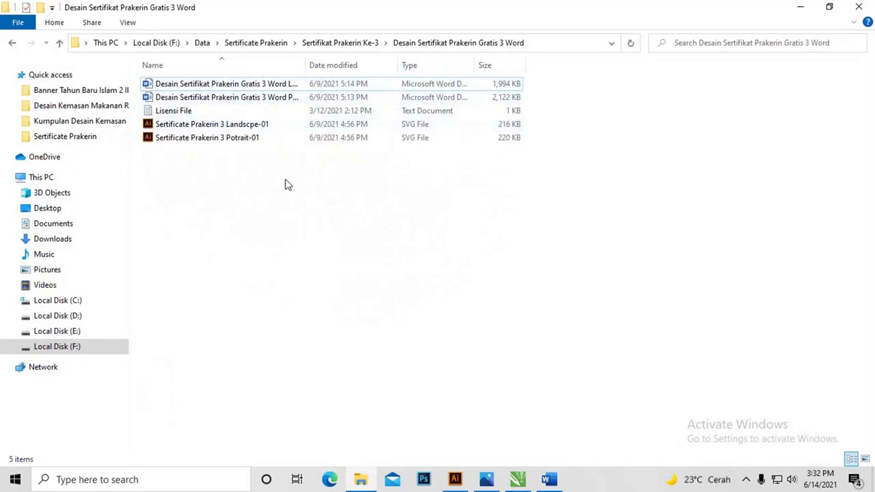
key("alt+Up")
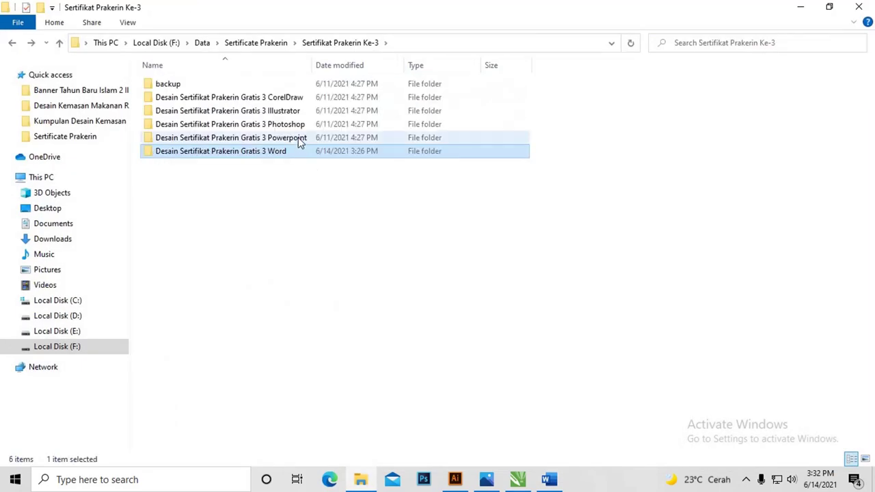
left_click(267, 42)
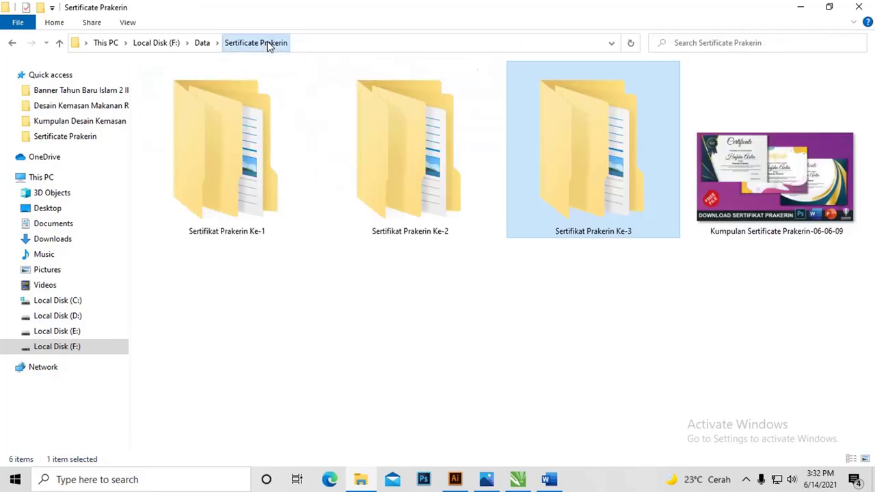
double_click(416, 168)
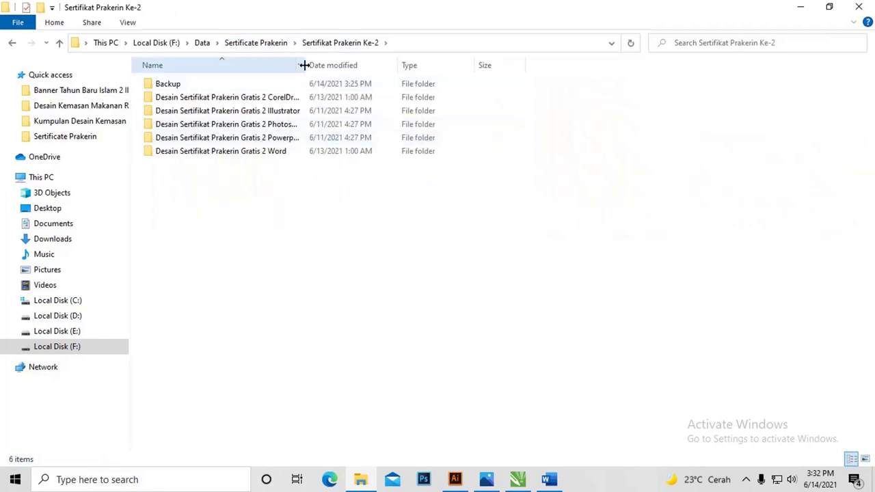
double_click(305, 64)
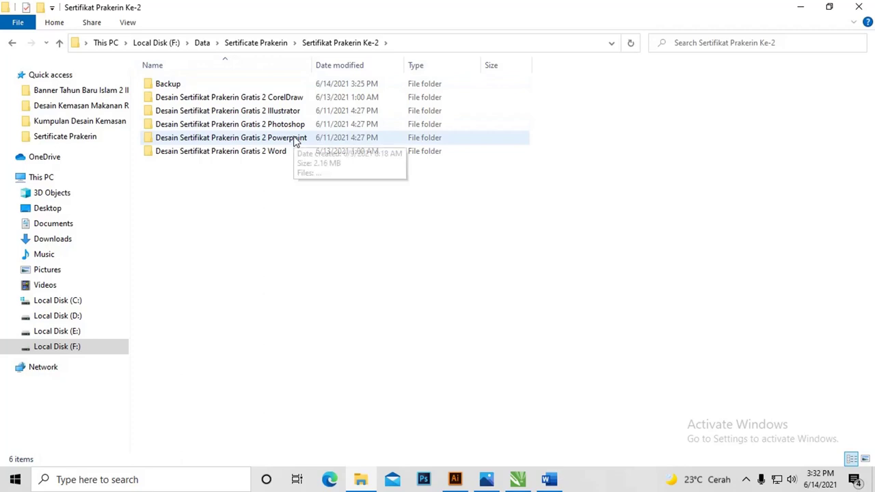
double_click(297, 140)
left_click(277, 84)
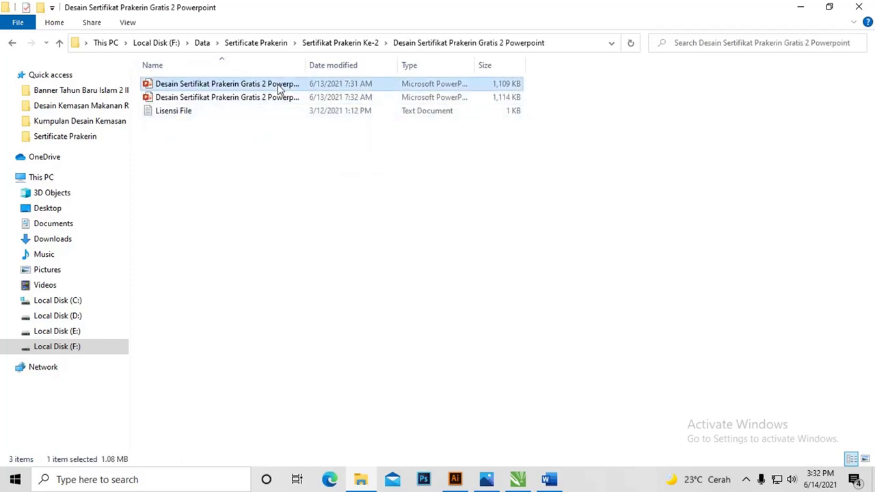
left_click(272, 99)
right_click(272, 100)
left_click(294, 108)
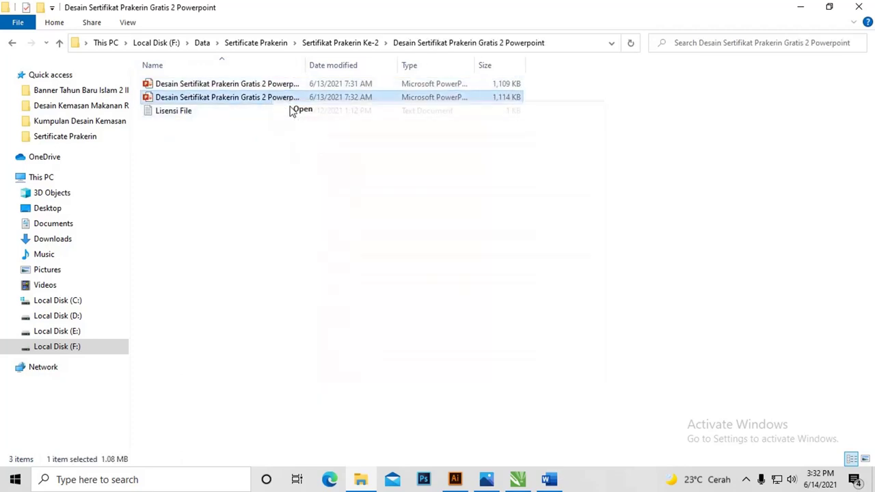
Open Certificate Prakerin Potrait-01 from the Gratis 2 Photoshop folder in Photoshop, then bring PowerPoint forward.
left_click(16, 43)
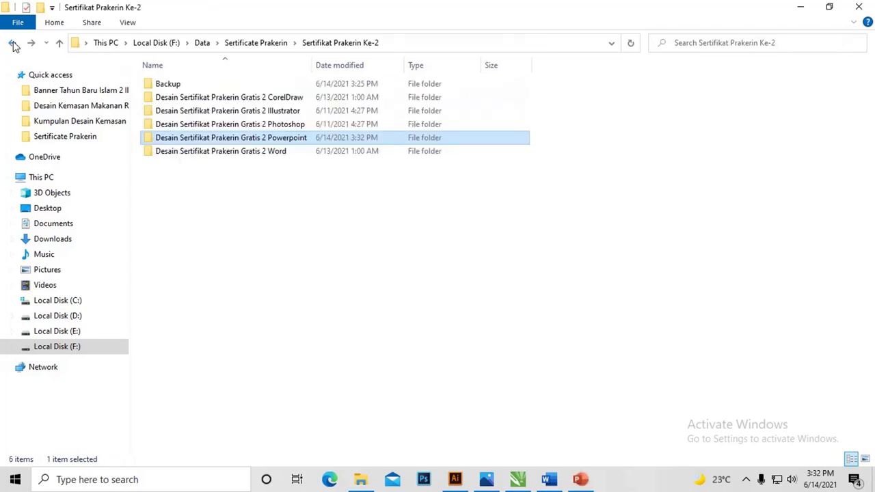
double_click(246, 122)
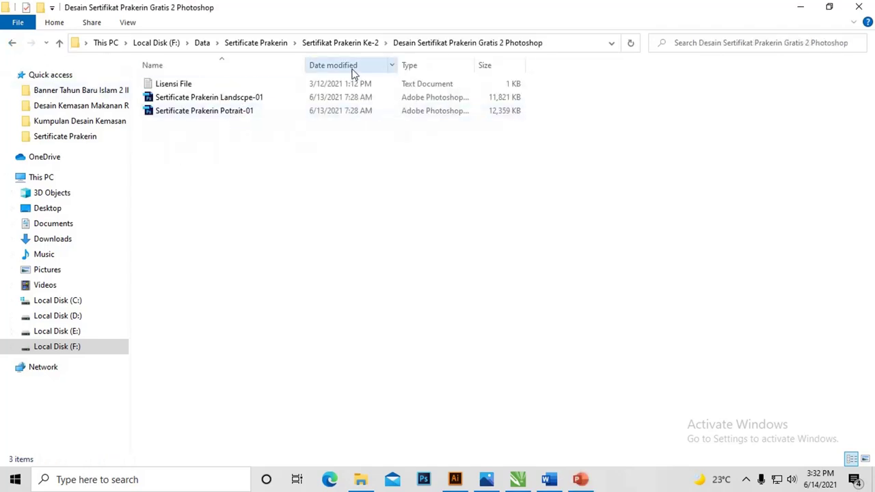
left_click(234, 114)
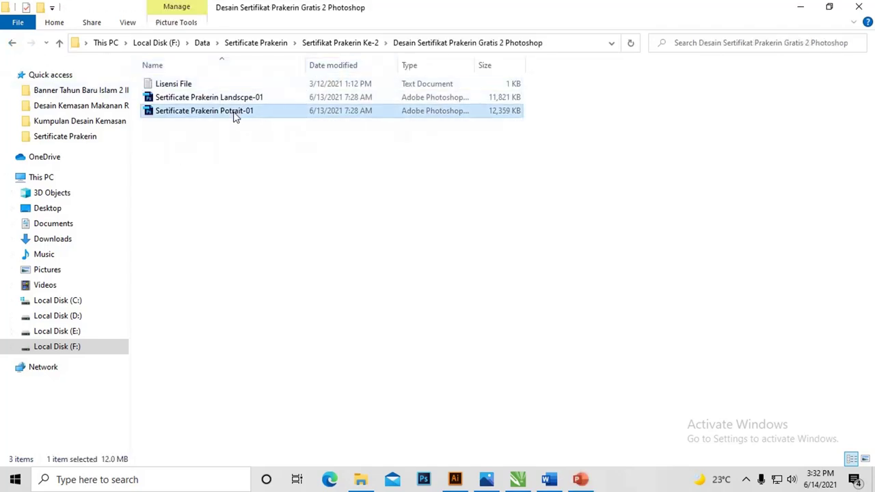
right_click(234, 114)
left_click(258, 120)
left_click(579, 479)
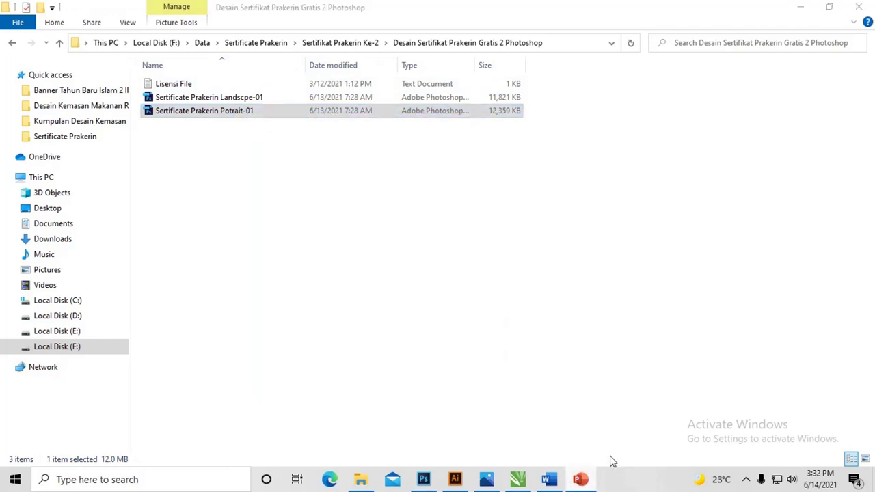
left_click(801, 8)
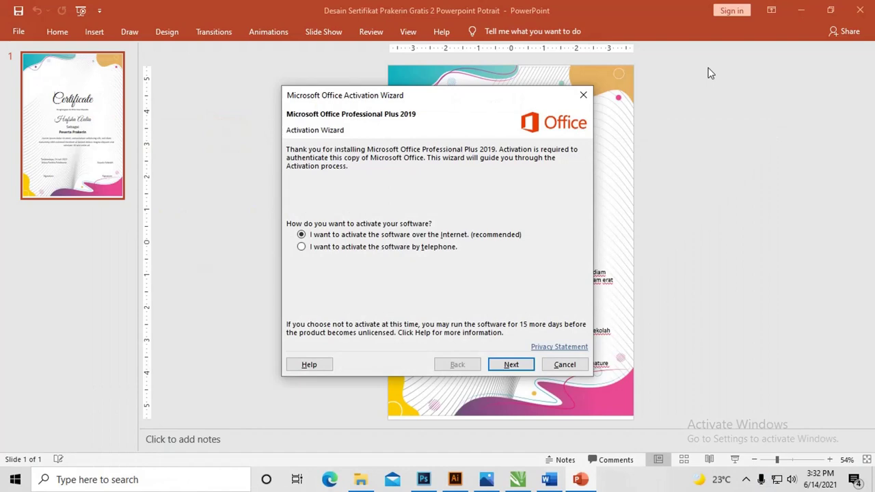
Dismiss the Office activation prompt and undo an accidental resize of the background graphic.
left_click(564, 363)
left_click(523, 215)
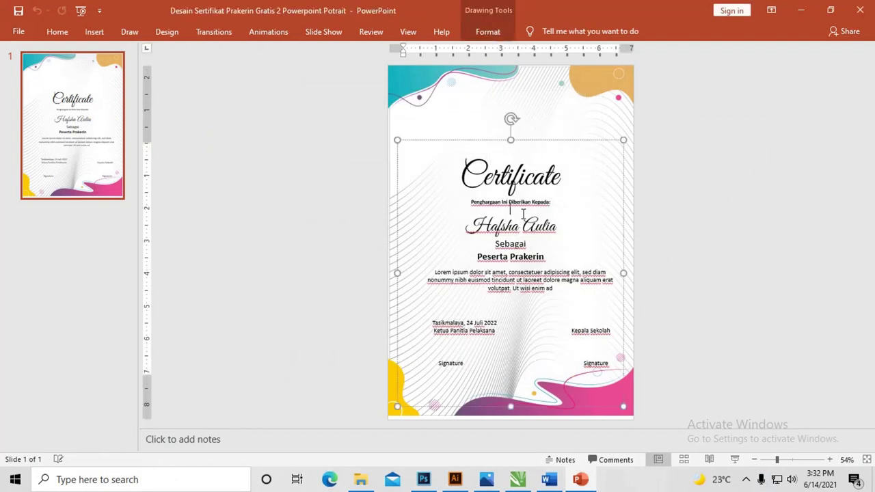
left_click(581, 110)
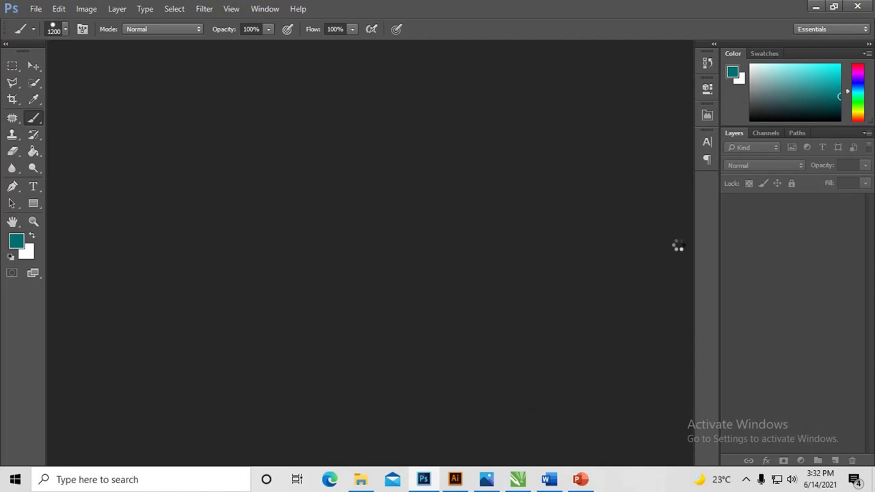
key("alt+Tab")
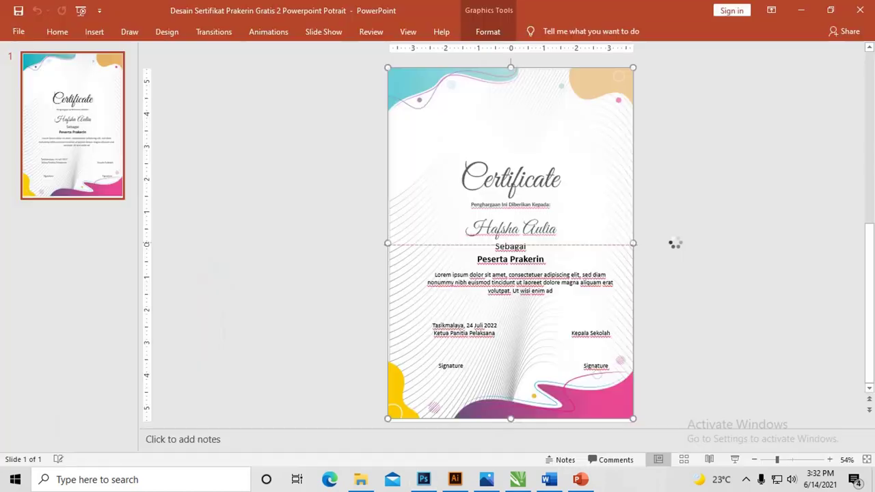
left_click_drag(596, 82, 511, 68)
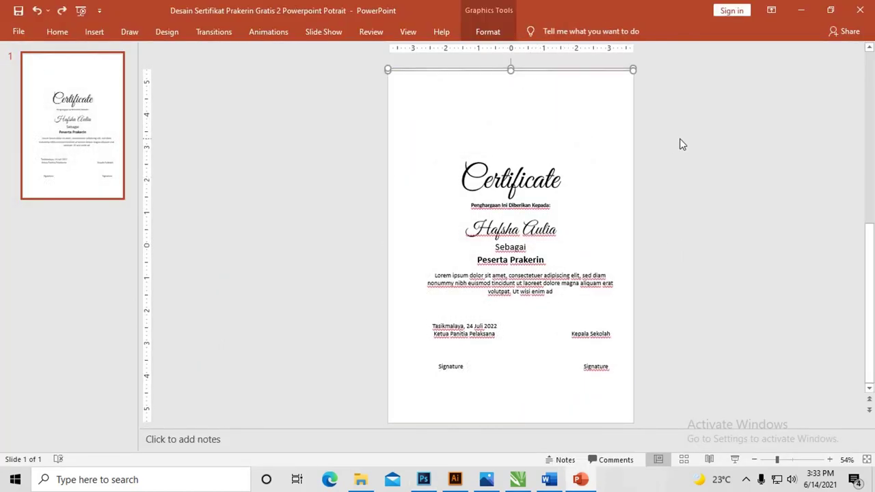
key("ctrl+z")
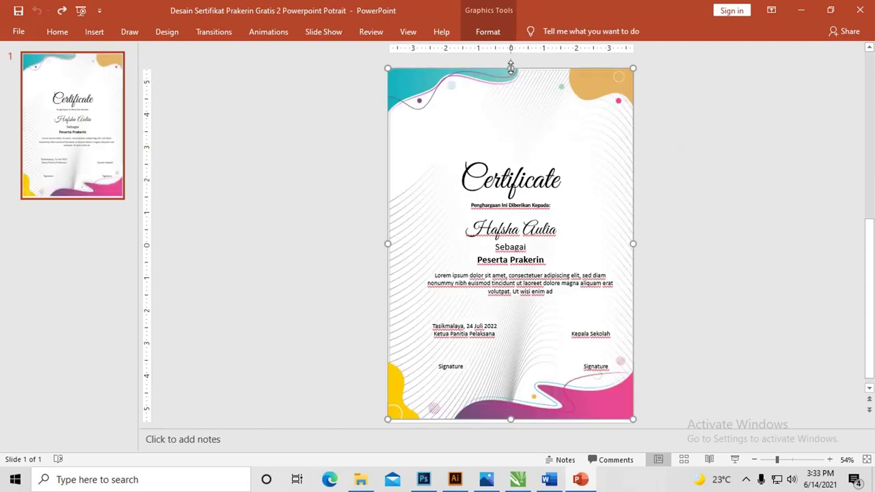
left_click_drag(510, 66, 508, 65)
Select the word Certificate in the slide's main text box.
left_click(670, 139)
scroll(567, 162, "up", 5)
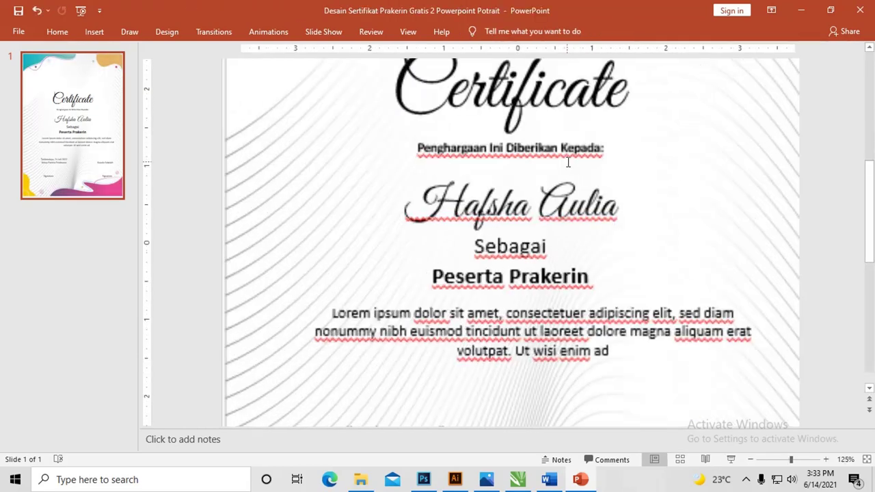
left_click(617, 113)
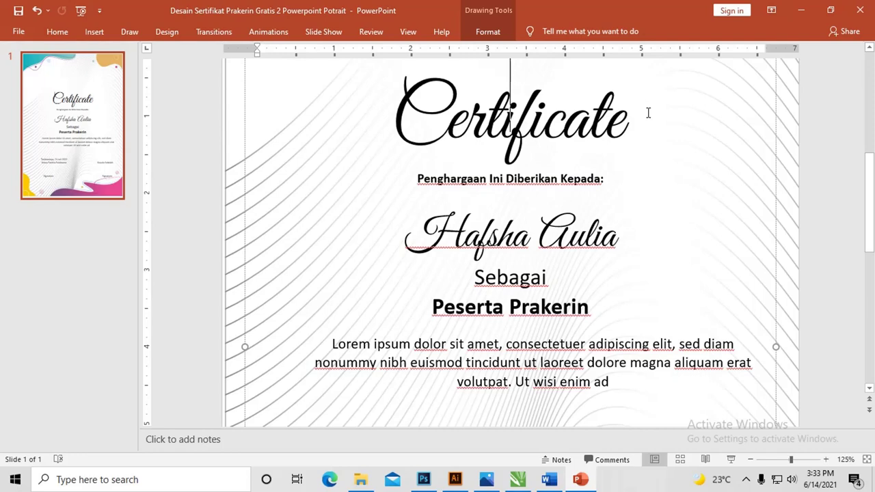
scroll(556, 141, "down", 3, "ctrl")
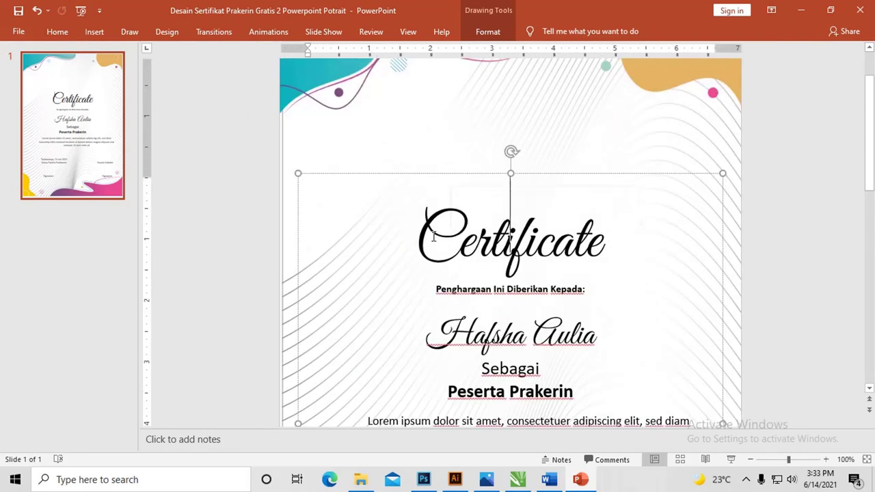
double_click(530, 250)
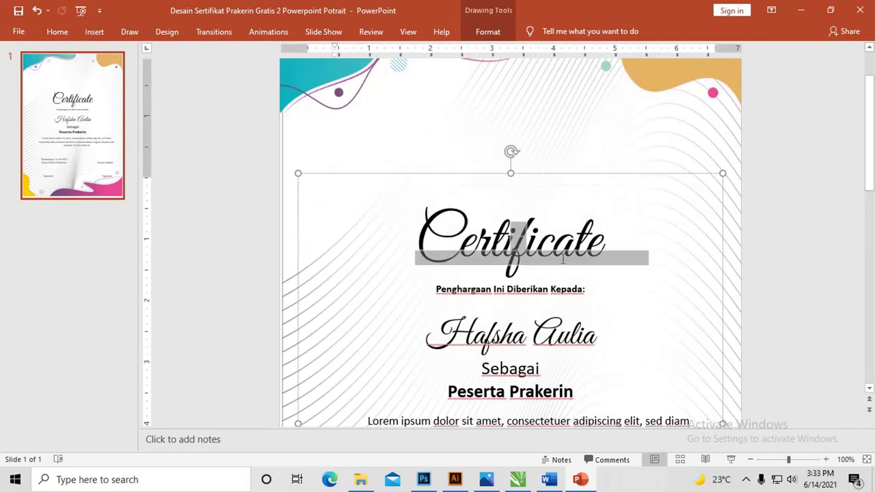
Apply a grey gradient Text Fill to the Certificate title and open its More Gradients settings.
left_click(486, 32)
left_click(545, 50)
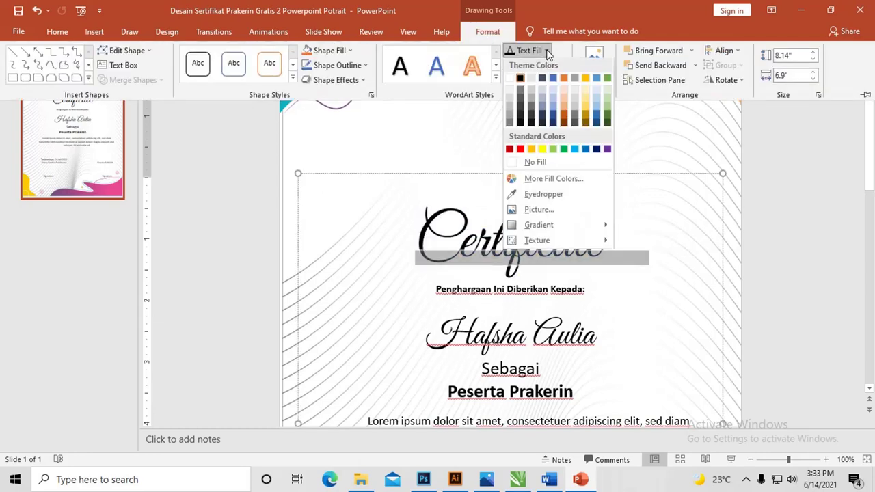
mouse_move(539, 226)
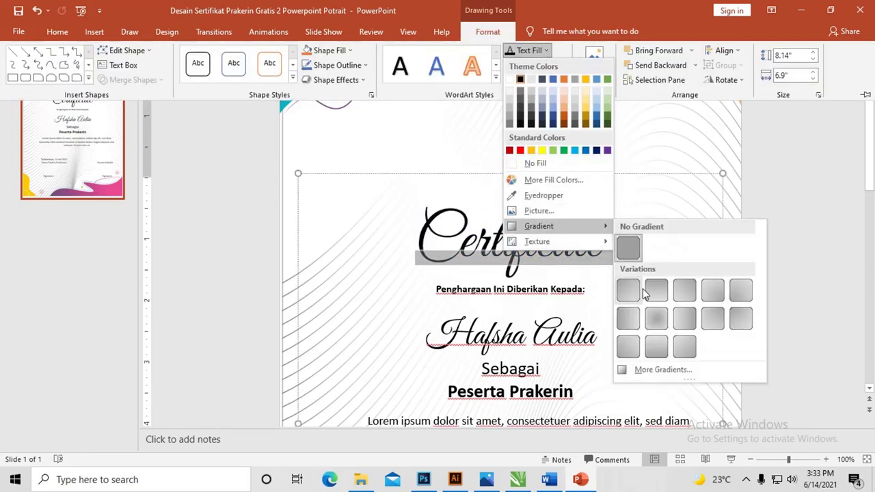
left_click(641, 298)
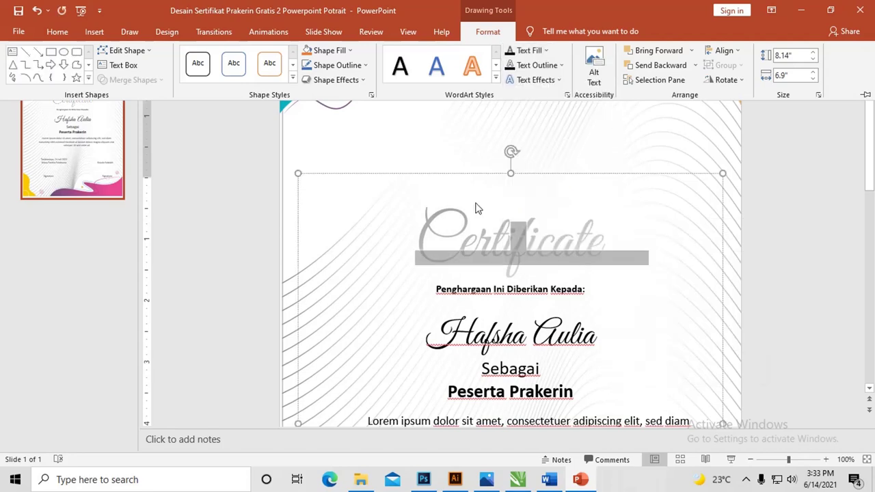
scroll(518, 204, "down", 2, "ctrl")
scroll(518, 204, "down", 1, "ctrl")
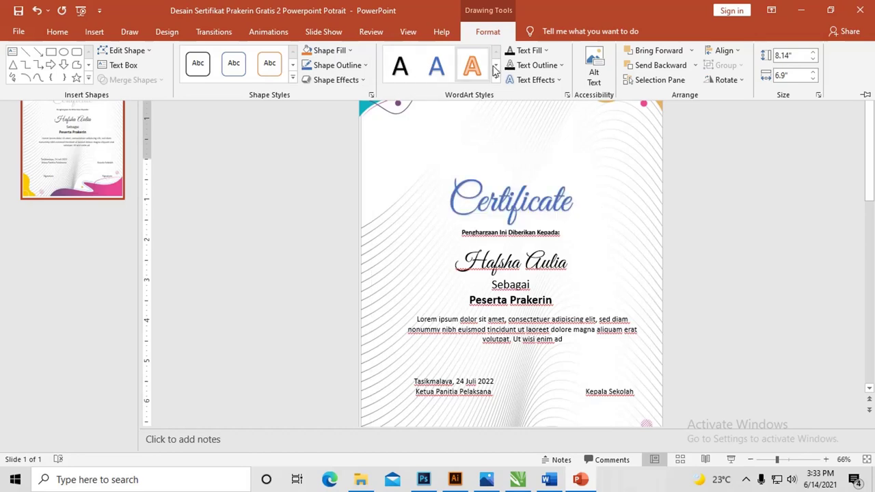
left_click(539, 54)
mouse_move(539, 225)
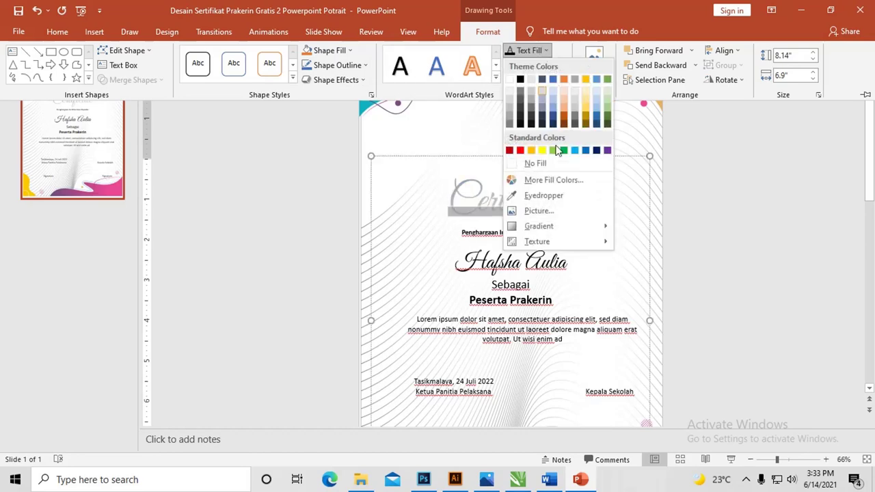
left_click(662, 369)
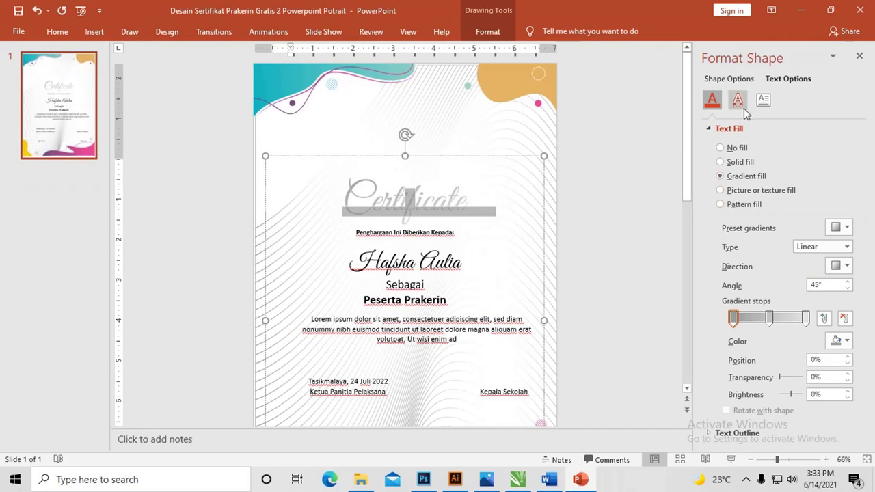
Remove the middle gradient stop and set the left stop to teal sampled from the top-left wave.
left_click(842, 341)
left_click(784, 325)
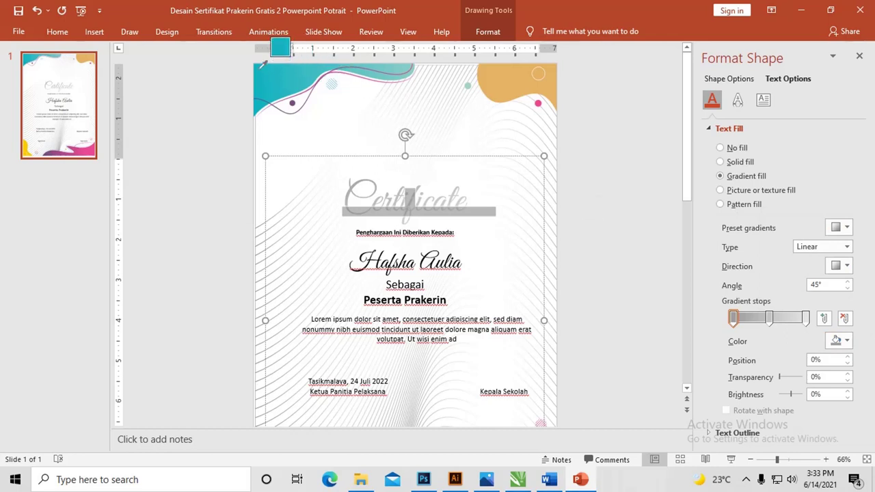
left_click(752, 321)
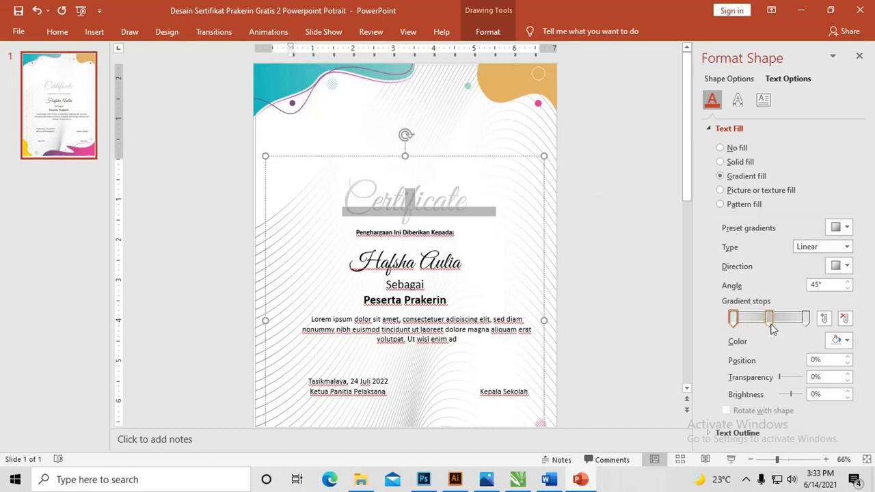
left_click(736, 319)
left_click(769, 319)
left_click(844, 319)
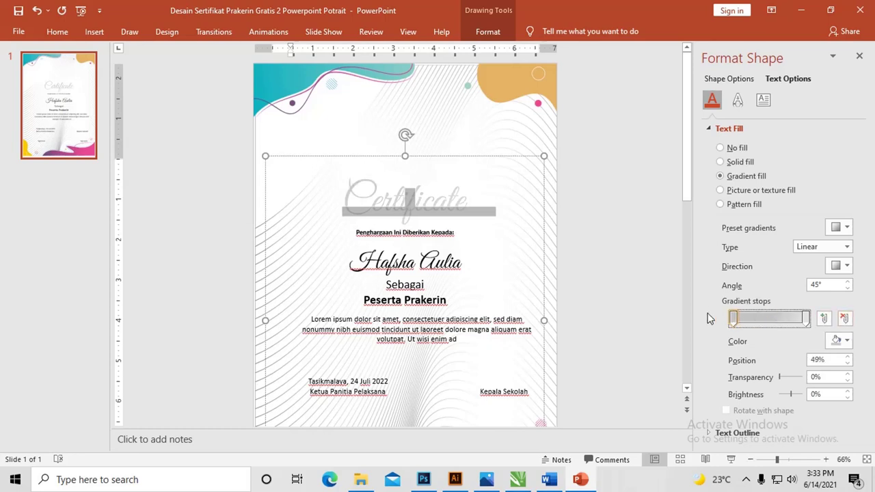
left_click(844, 343)
left_click(793, 324)
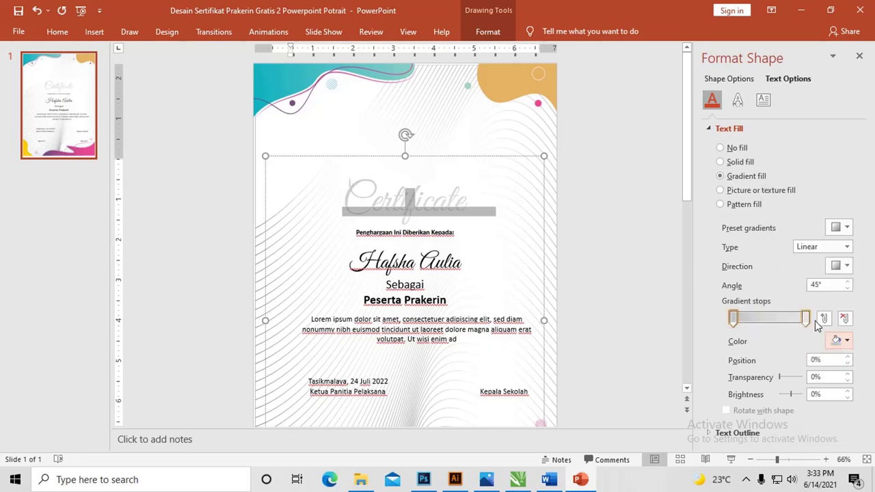
left_click(280, 82)
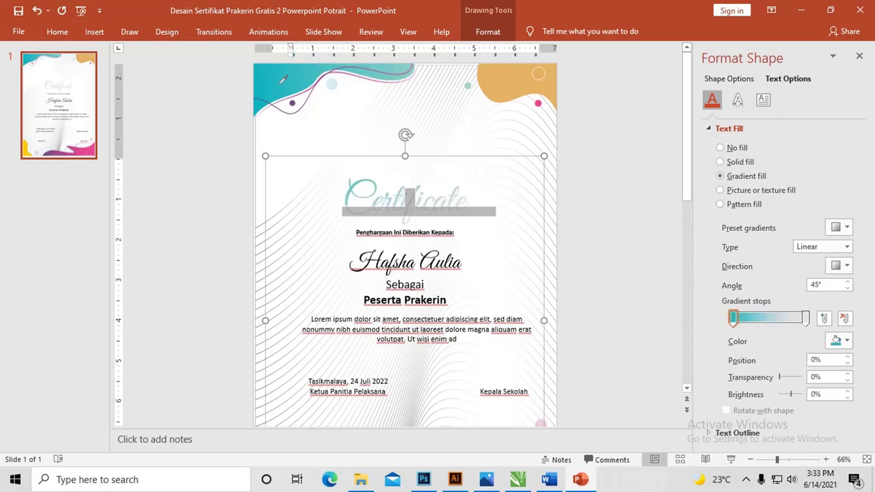
Set the right gradient stop to the teal banner colour using the eyedropper.
left_click(806, 317)
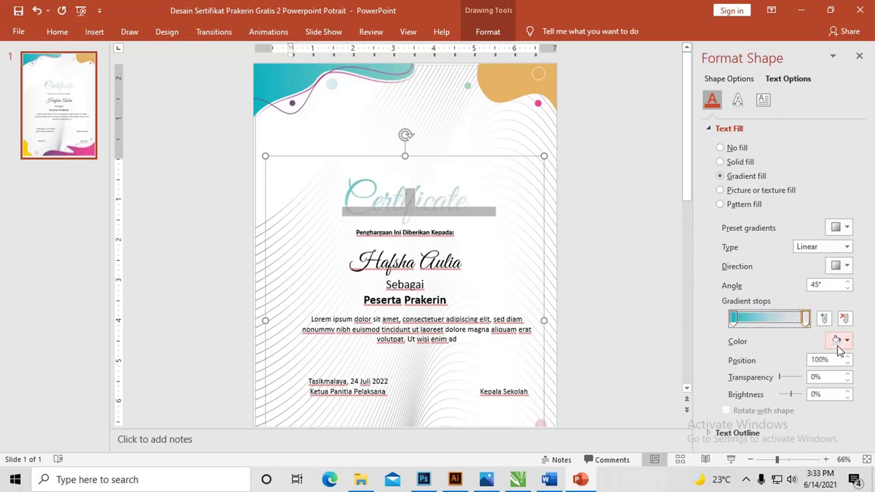
left_click(846, 341)
left_click(846, 341)
left_click(807, 318)
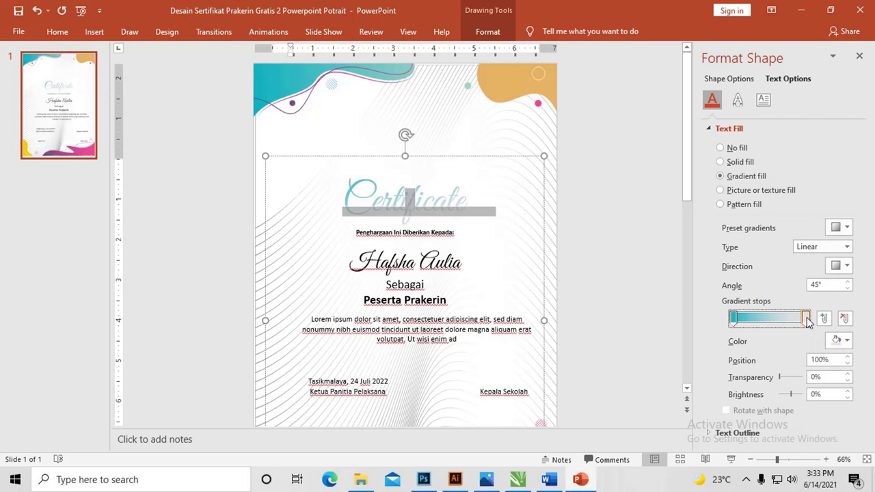
left_click(847, 342)
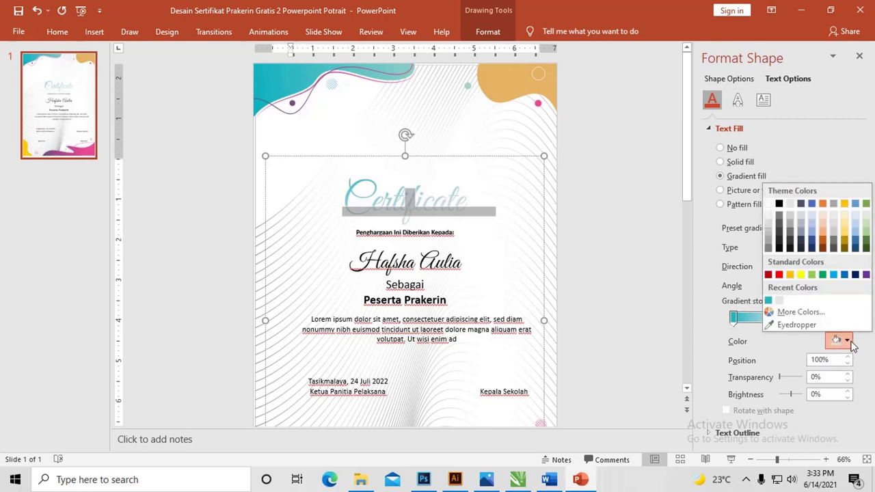
left_click(811, 326)
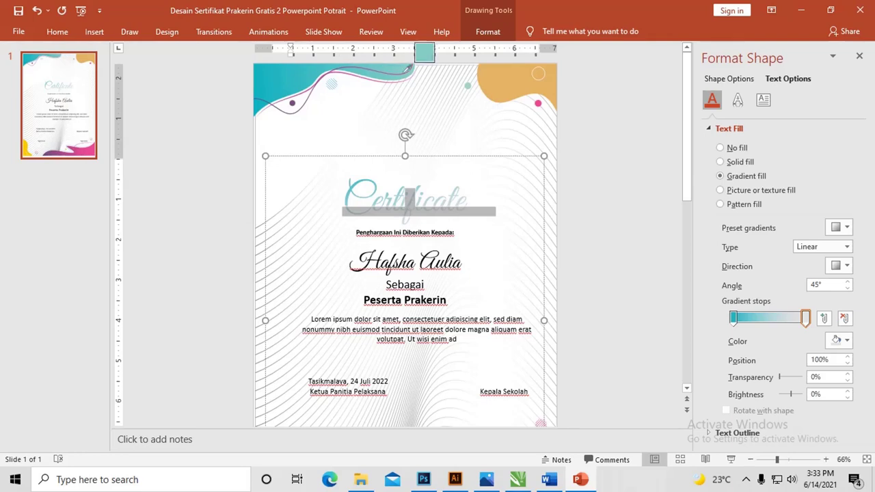
left_click(394, 74)
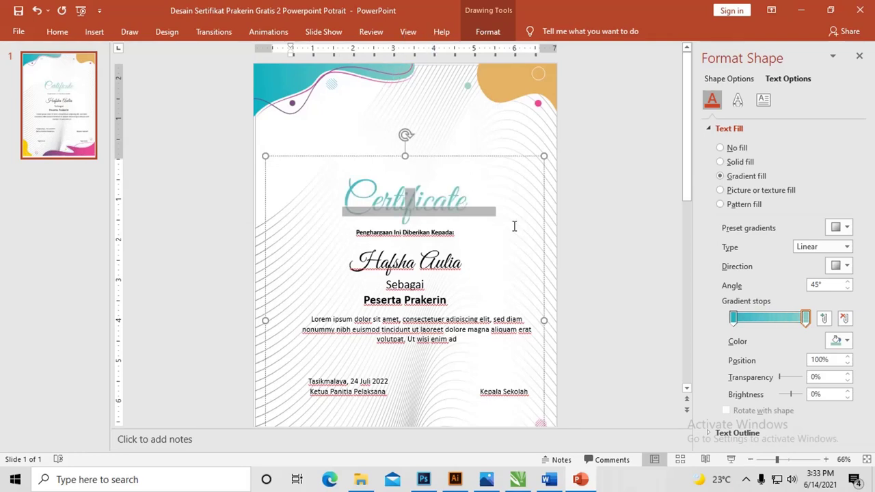
left_click(597, 214)
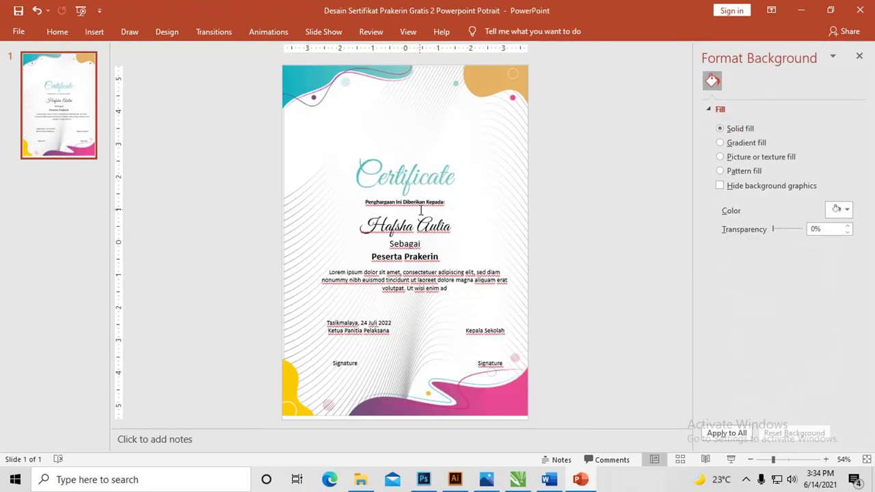
left_click(463, 84)
right_click(466, 84)
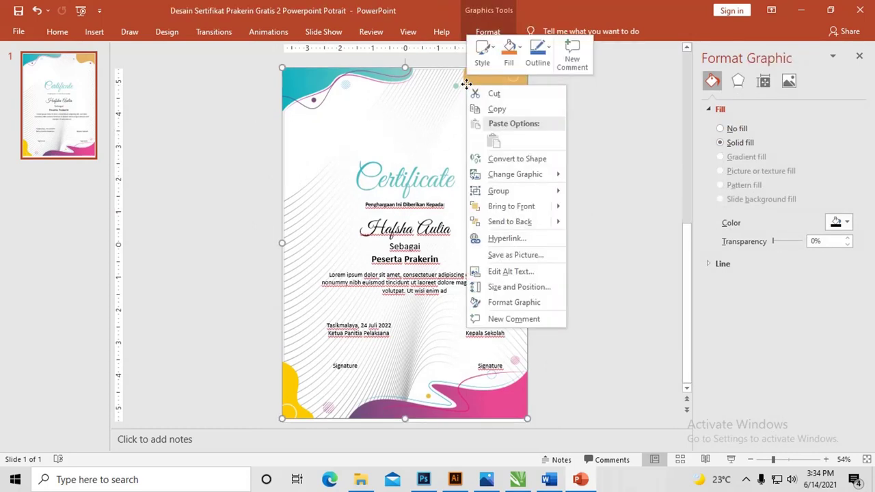
left_click(518, 159)
left_click(593, 156)
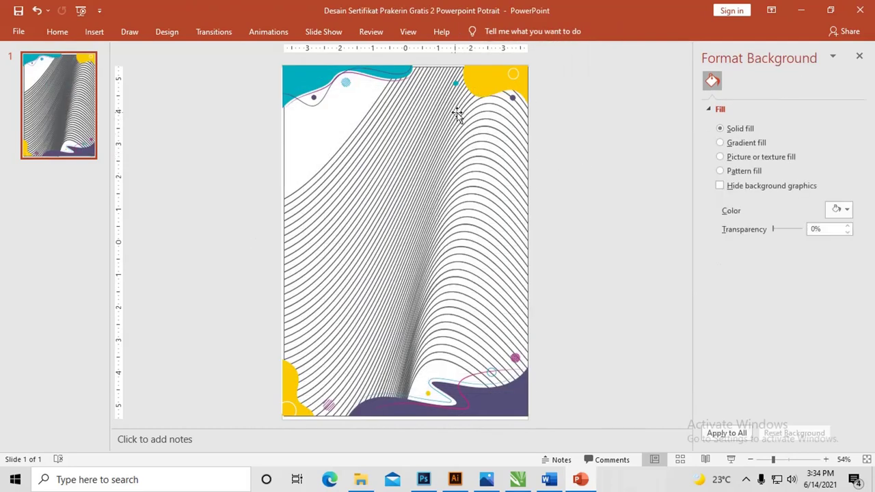
left_click(339, 99)
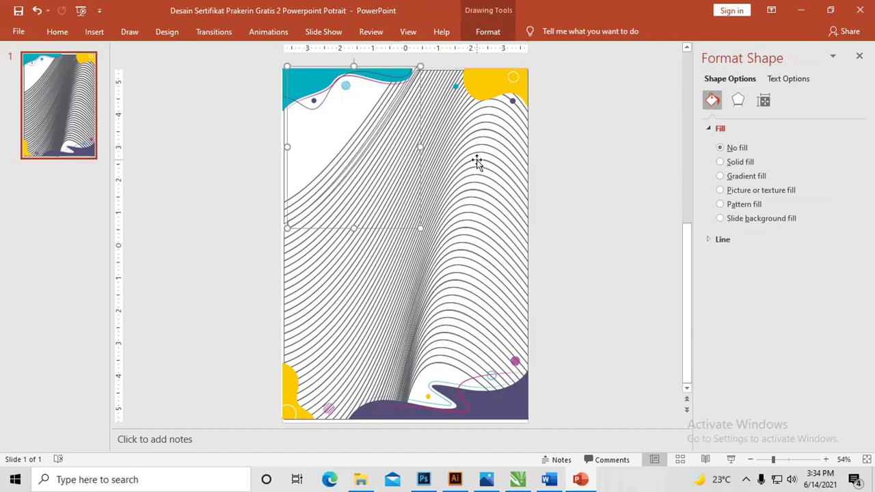
mouse_move(477, 160)
left_mouse_down()
mouse_move(476, 104)
mouse_move(438, 130)
left_mouse_up()
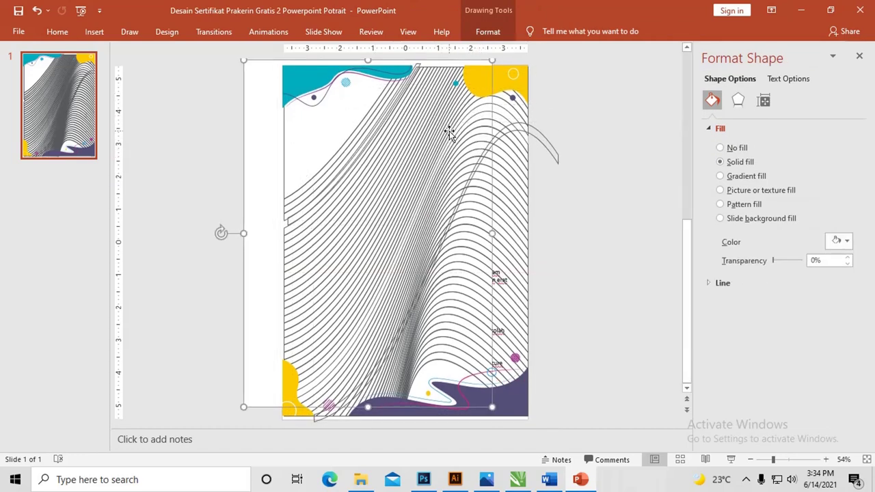
left_click(535, 166)
left_click_drag(559, 174, 556, 172)
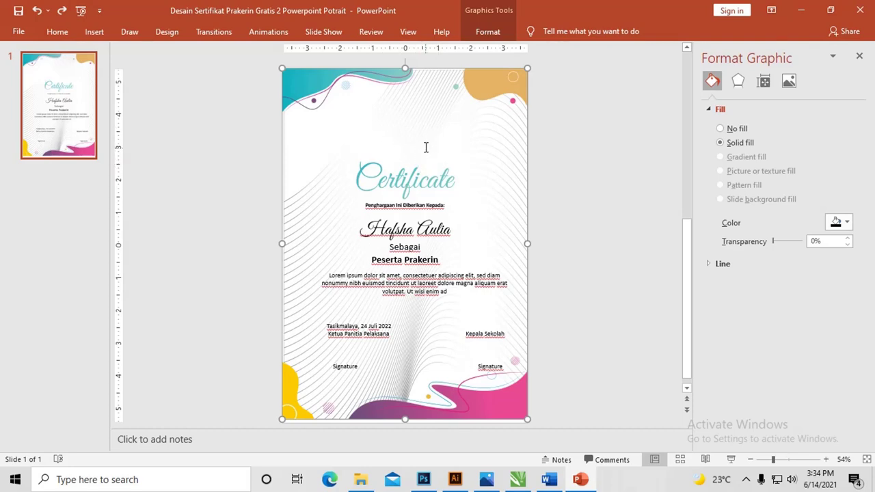
key("alt+Tab")
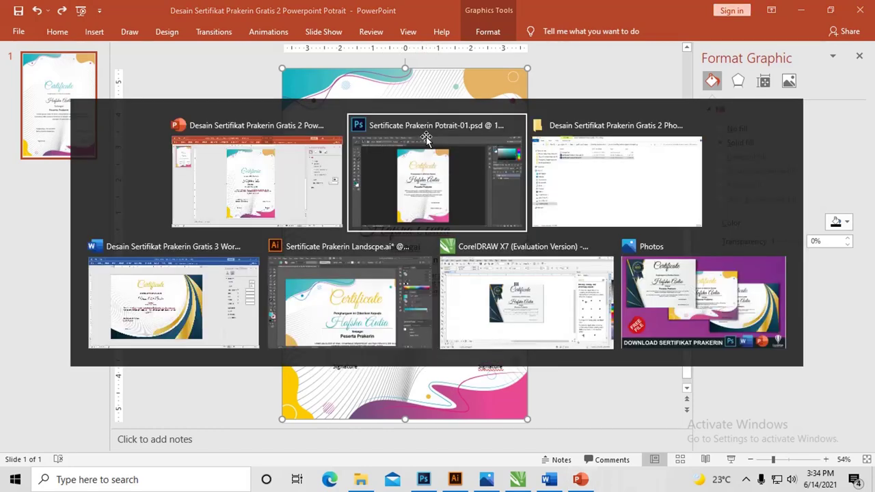
Bring Photoshop forward and expand Layer 1 and its nested group to list the text layers.
key("Escape")
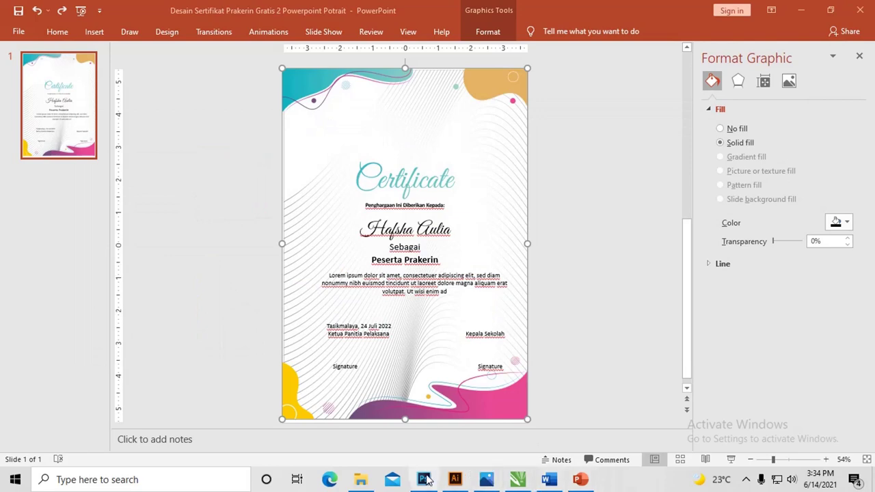
left_click(425, 480)
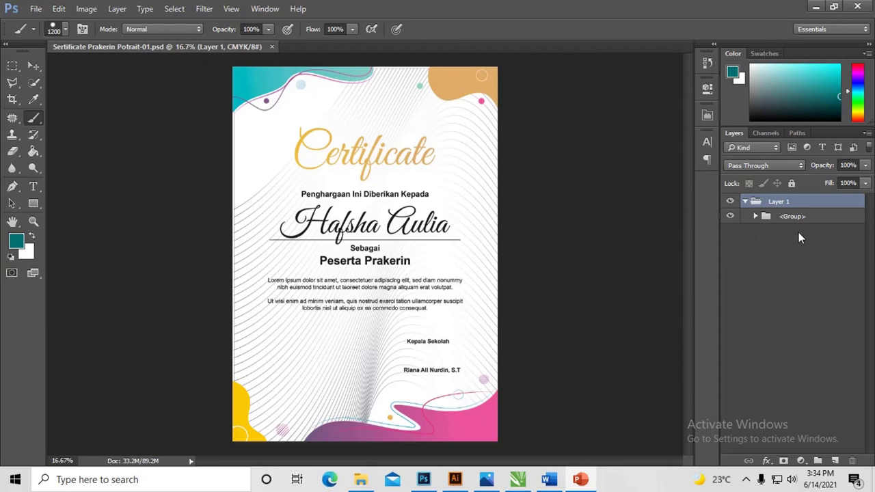
left_click(755, 216)
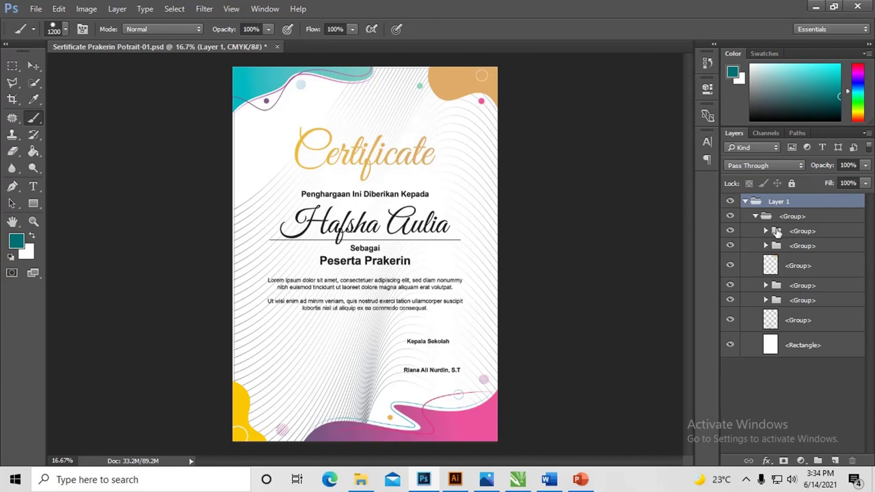
left_click(766, 231)
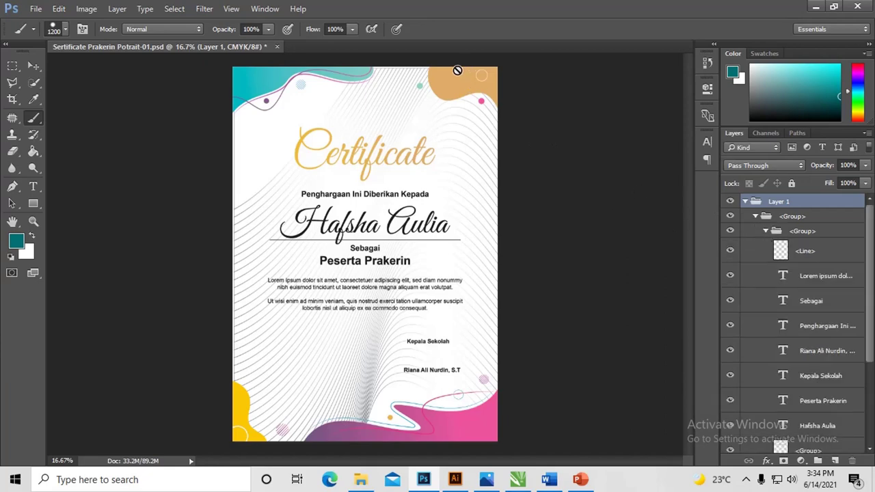
left_click(793, 274)
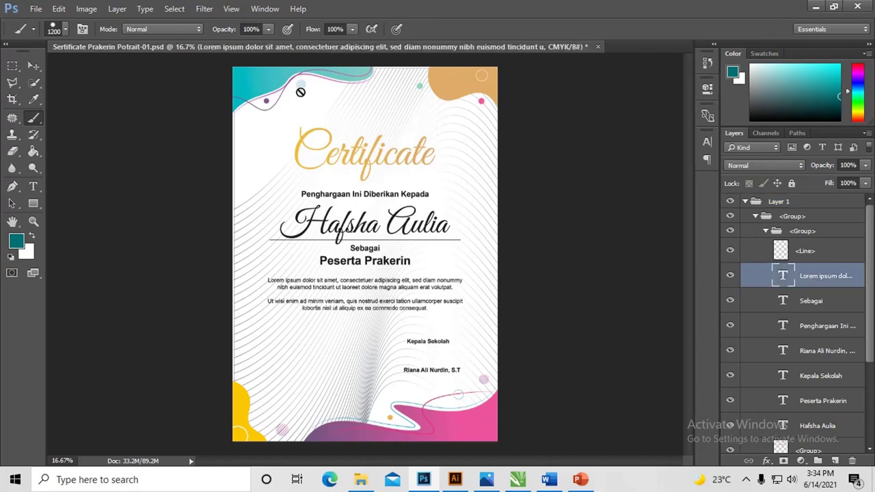
Toggle the wavy-line and orange blob groups' visibility to identify and select the orange blob group.
left_click(33, 65)
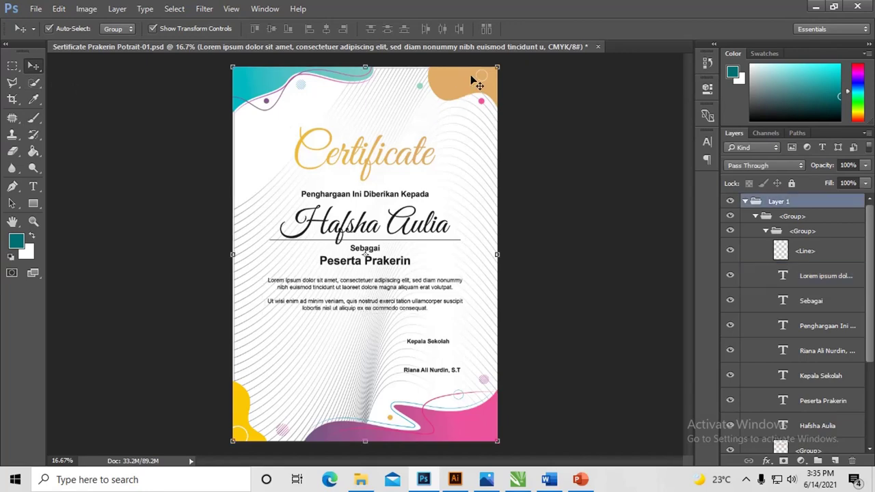
left_click_drag(474, 84, 443, 84)
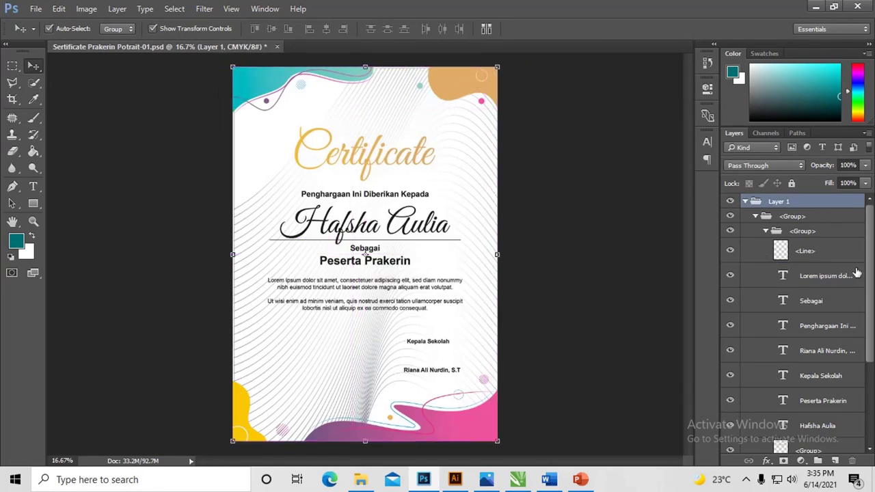
left_click_drag(870, 273, 860, 375)
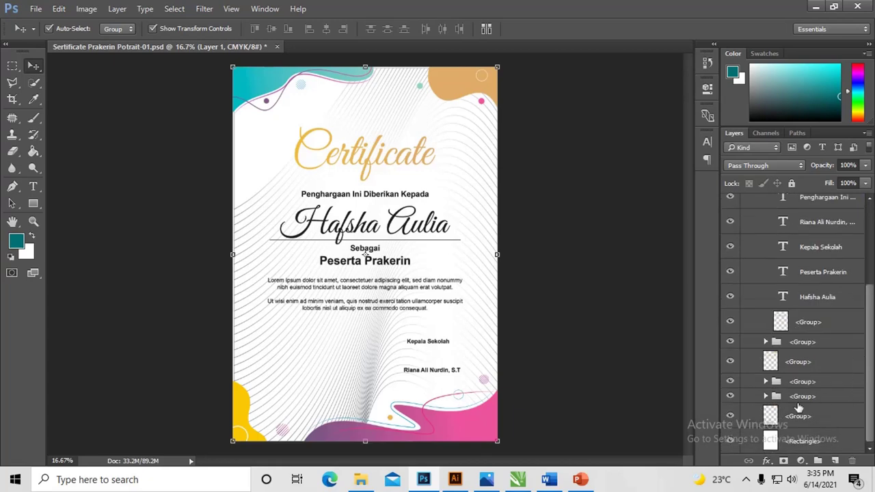
left_click(730, 415)
left_click(735, 419)
left_click(730, 361)
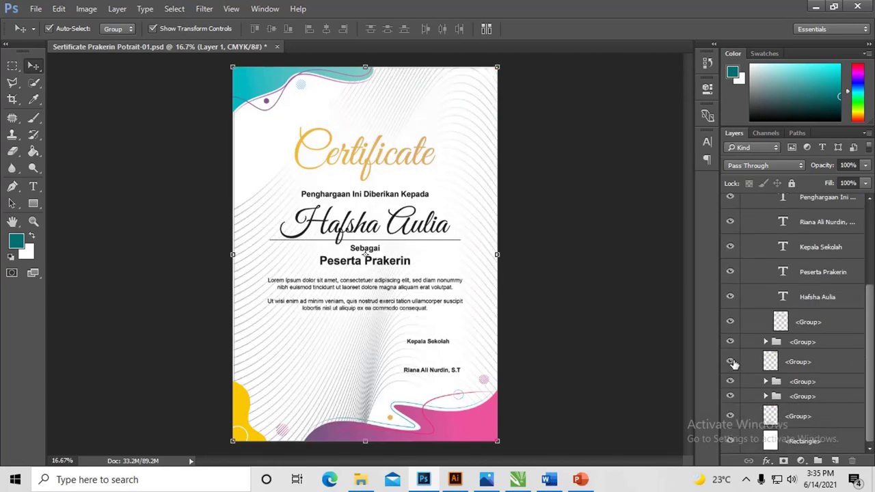
left_click(731, 362)
left_click(806, 366)
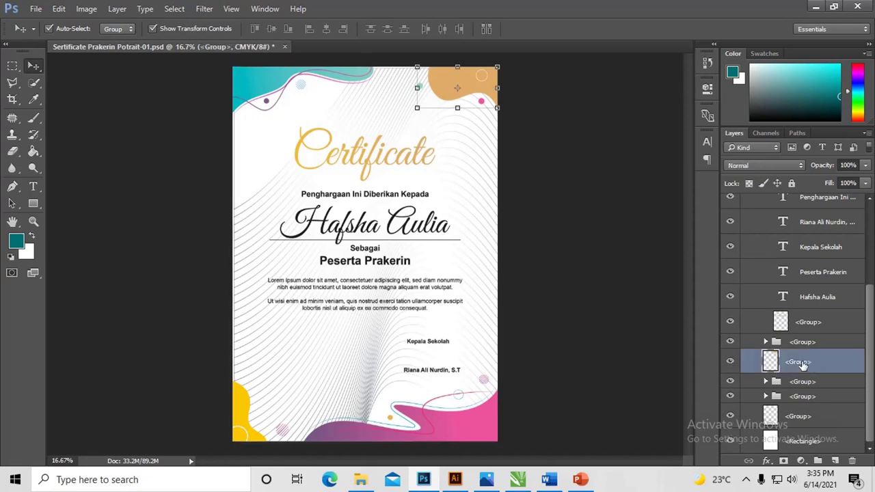
Turn on a Gradient Overlay layer style for the orange blob group and open the Gradient Editor.
right_click(800, 366)
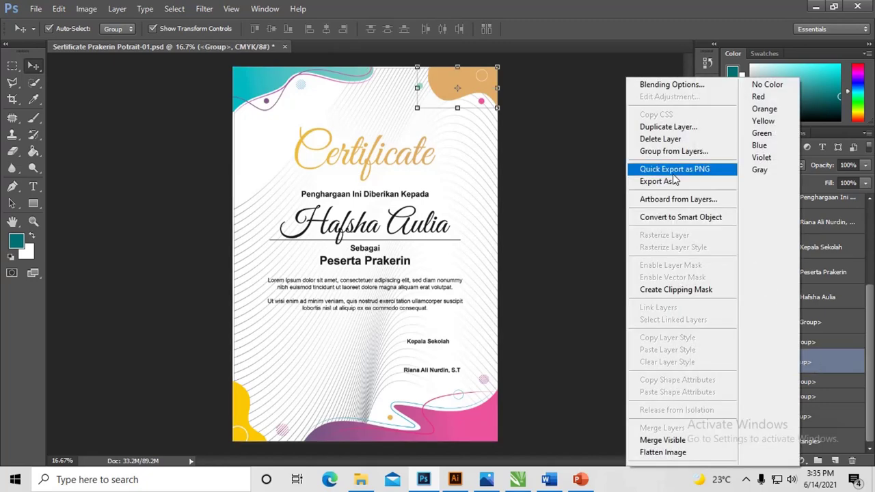
key("Escape")
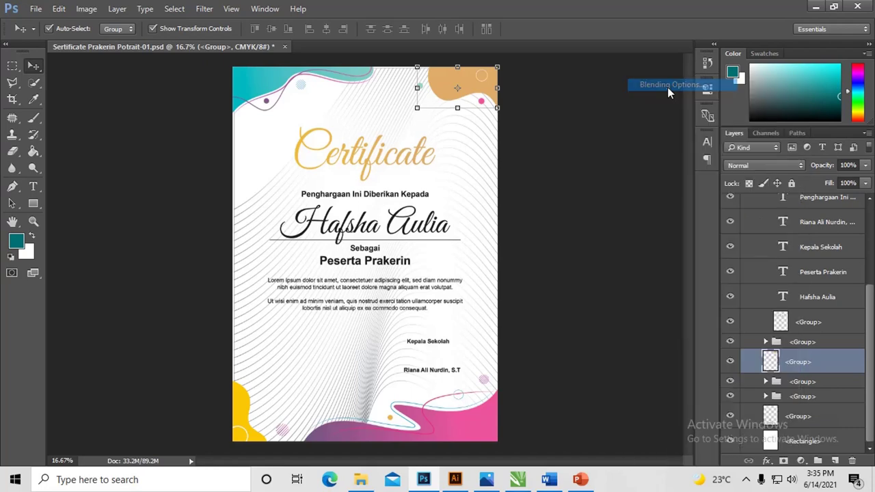
key("h")
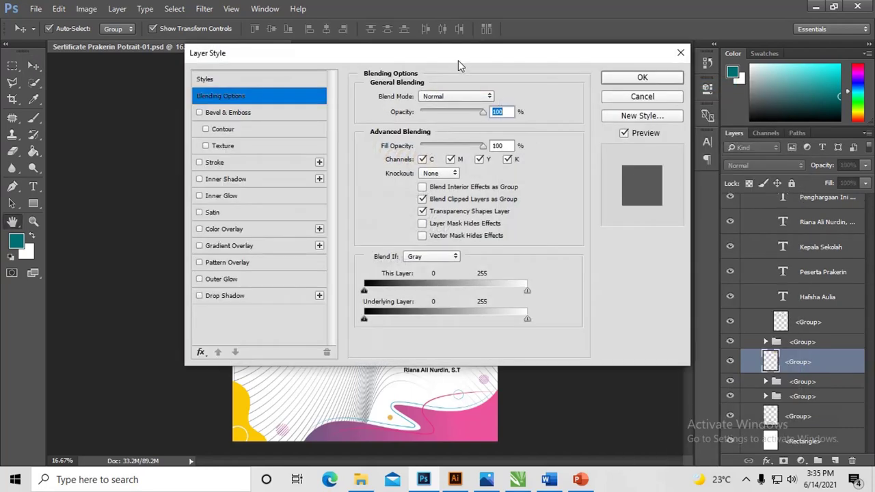
left_click_drag(458, 72, 783, 76)
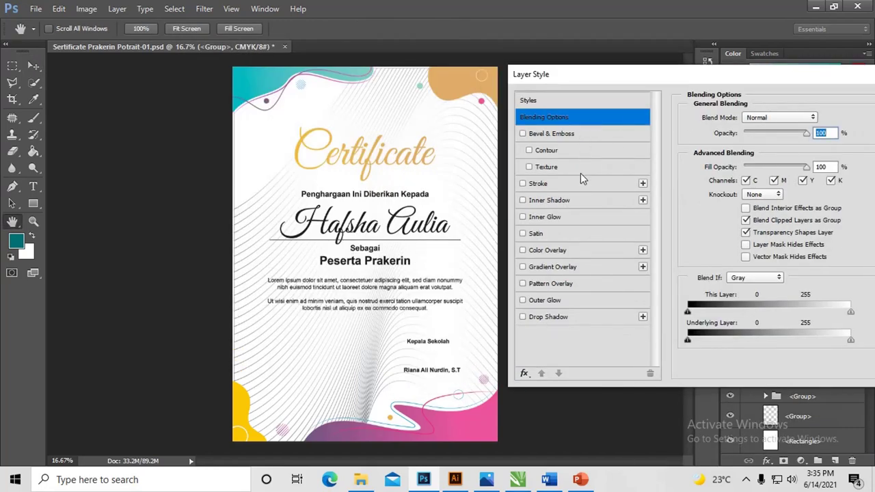
left_click(590, 267)
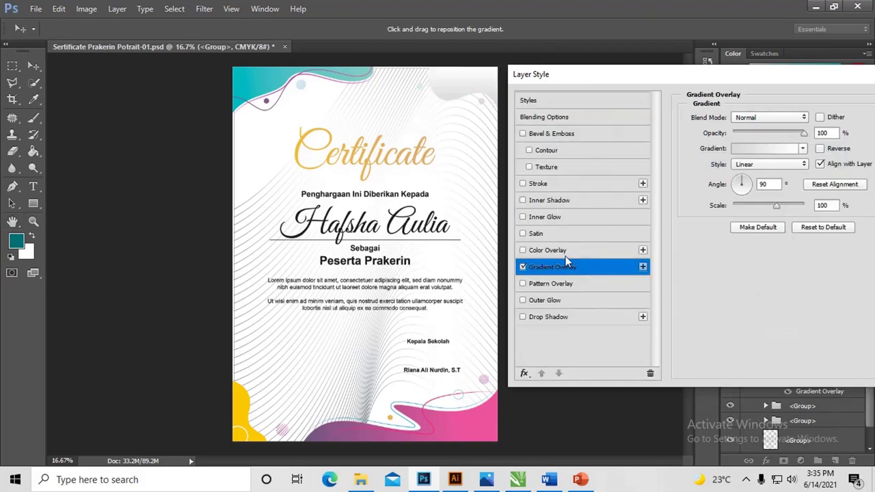
left_click(749, 151)
left_click_drag(620, 87, 704, 86)
Choose the Red, Green preset and set its left stop to yellow sampled from the certificate.
left_click(634, 132)
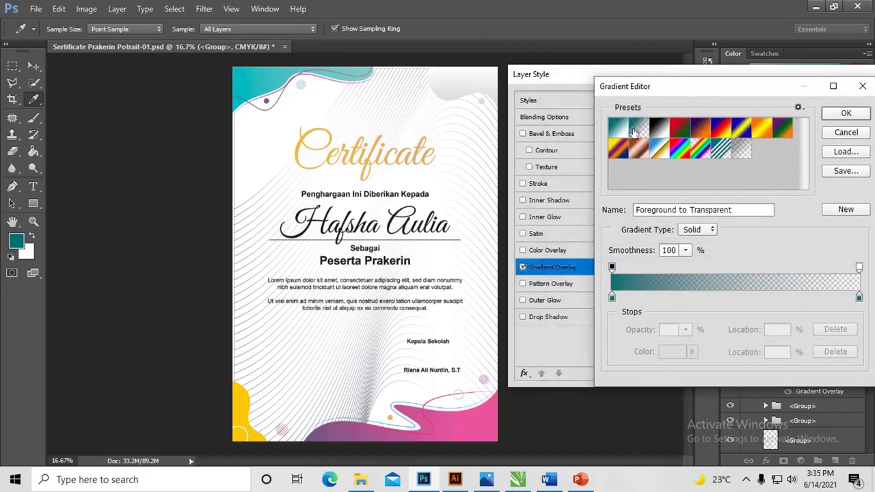
left_click(618, 130)
left_click(658, 132)
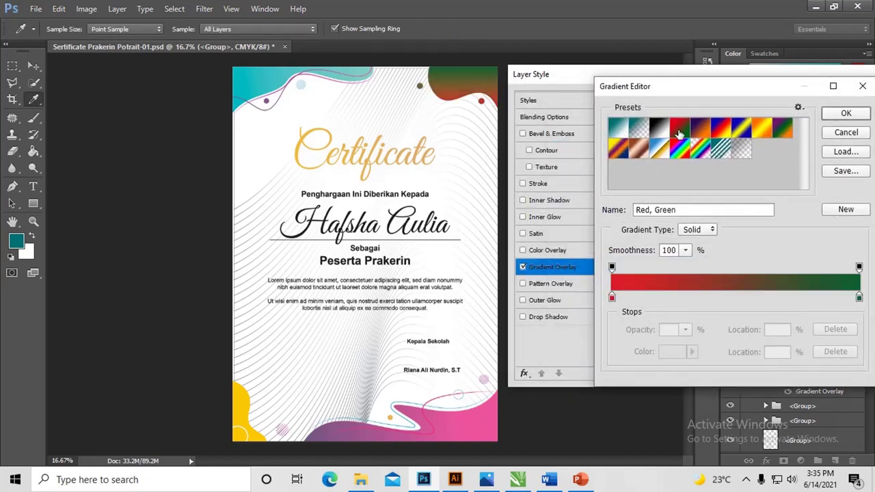
left_click(612, 297)
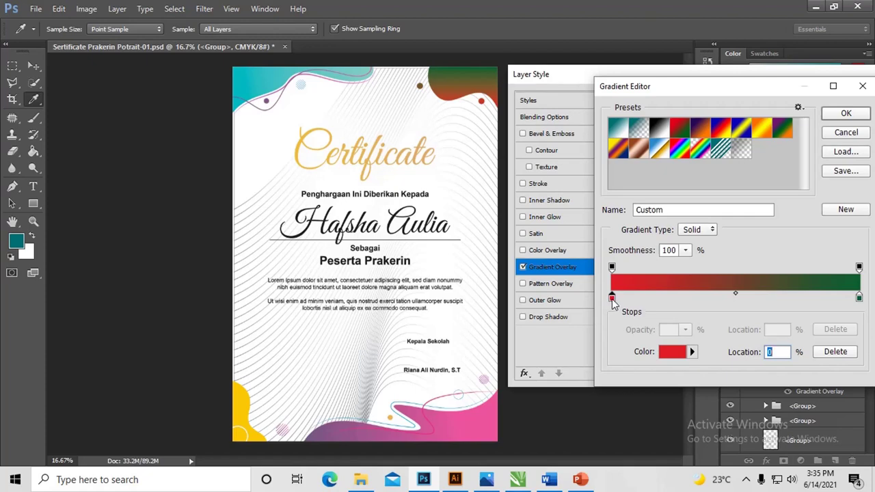
double_click(612, 299)
left_click_drag(328, 72, 509, 125)
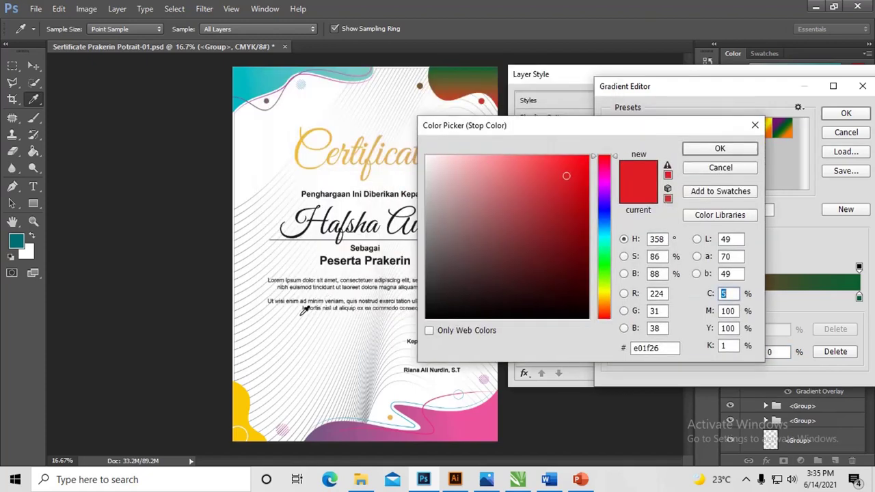
left_click(249, 406)
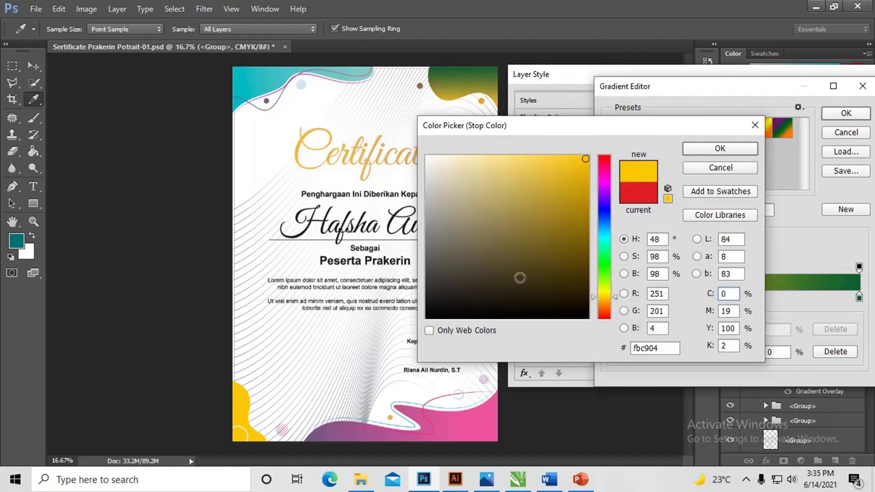
left_click(720, 149)
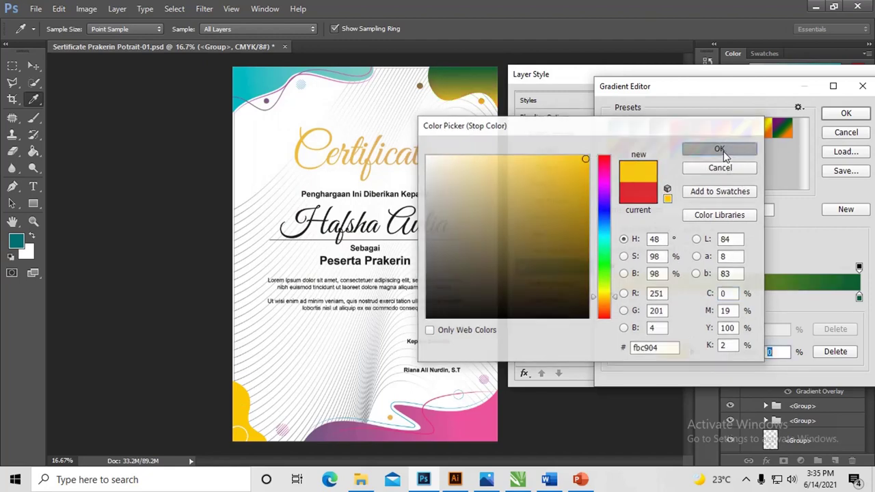
Open the green stop's colour, close the Gradient Editor, and cancel the Layer Style dialog.
left_click(859, 298)
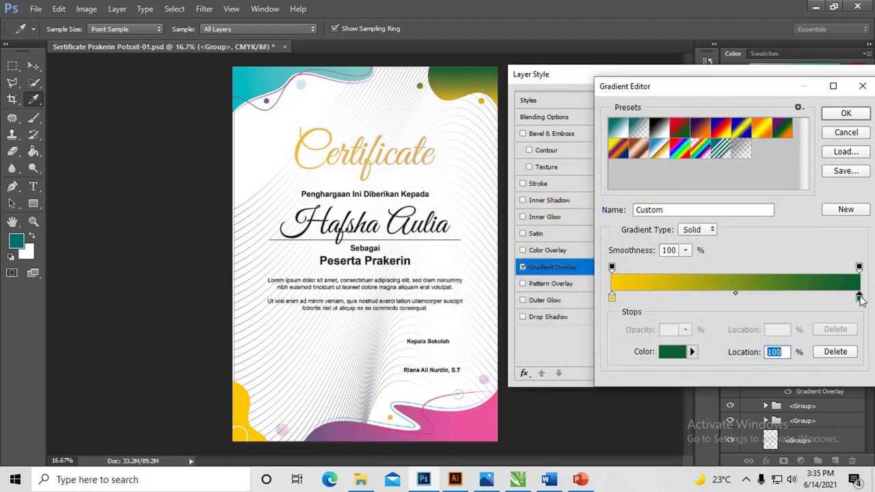
double_click(859, 298)
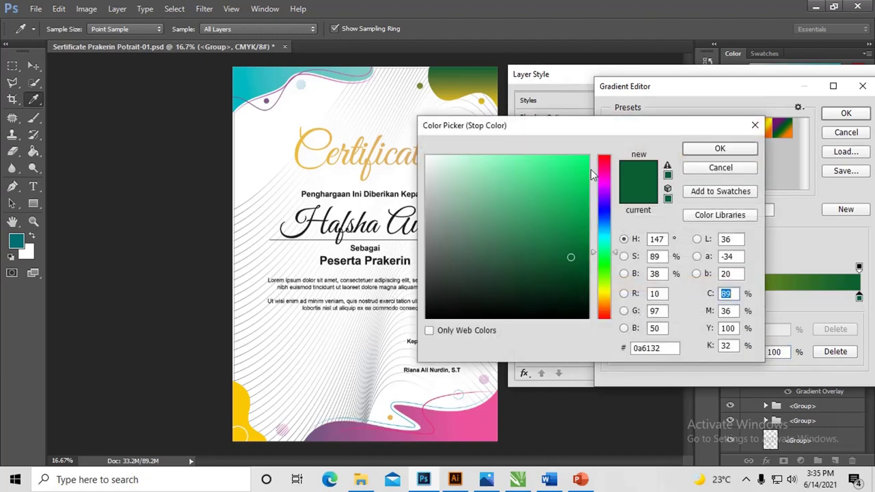
left_click(728, 168)
left_click(835, 135)
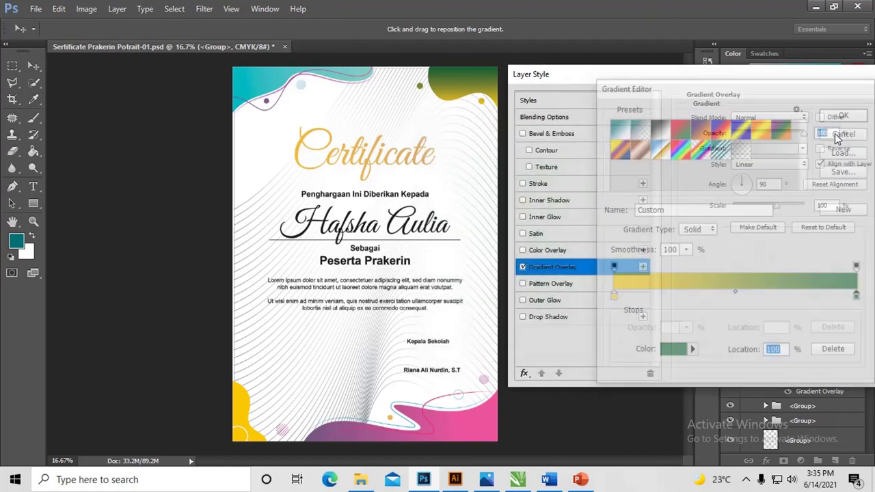
left_click_drag(716, 75, 535, 59)
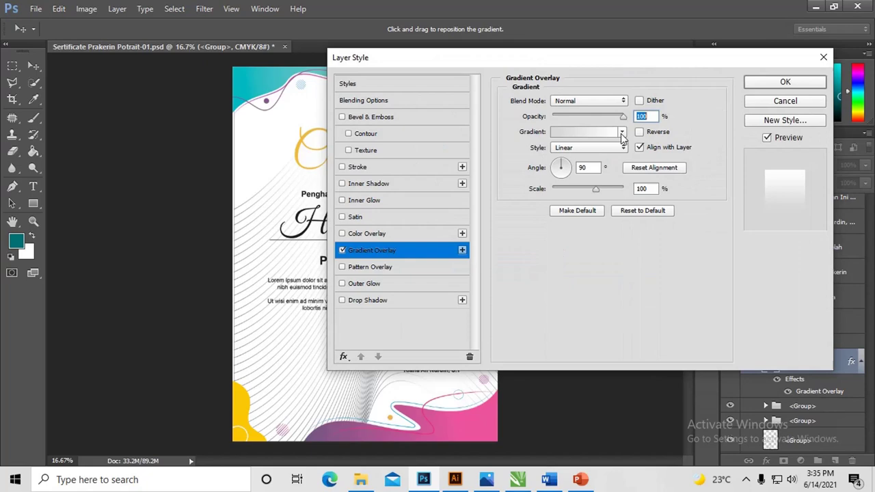
left_click(768, 106)
Add a Hue/Saturation adjustment over Layer 1 with Hue -93 and Saturation +33.
scroll(808, 274, "down", 1)
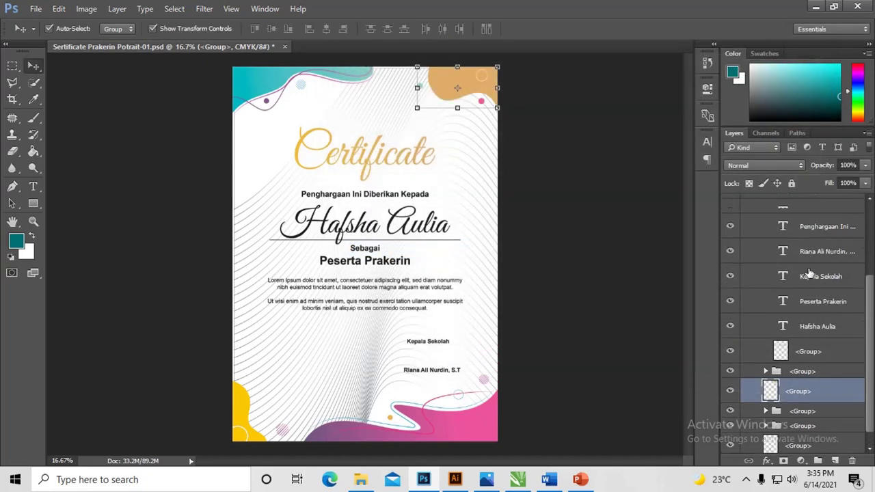
scroll(809, 273, "up", 3)
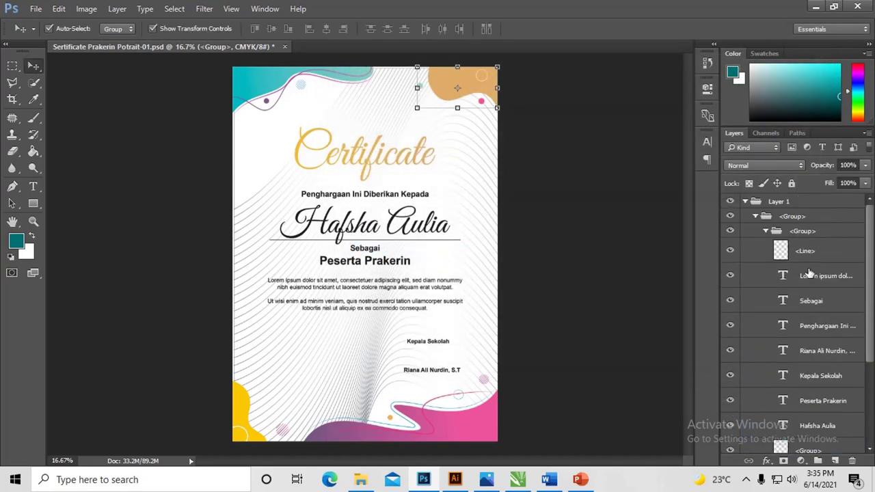
left_click(745, 201)
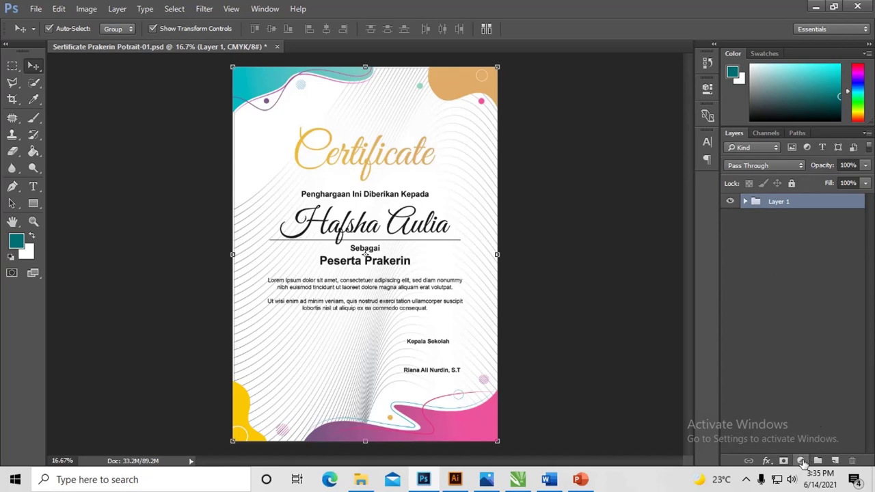
left_click(801, 460)
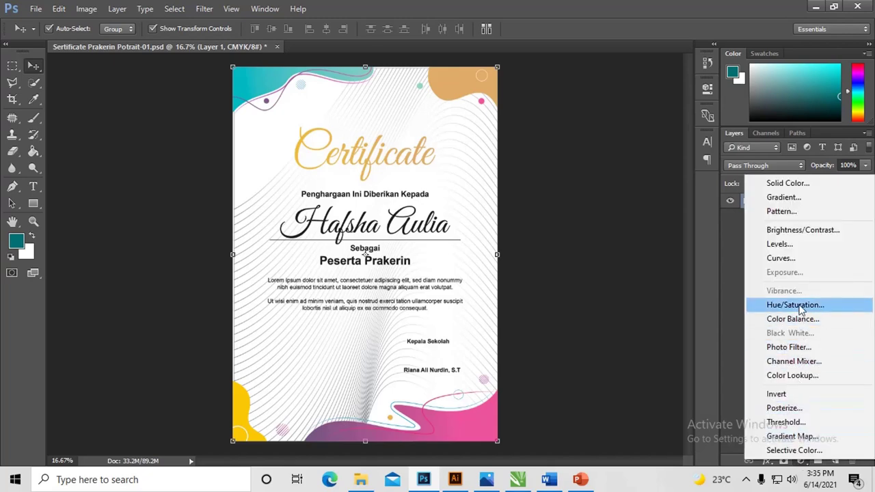
left_click(799, 306)
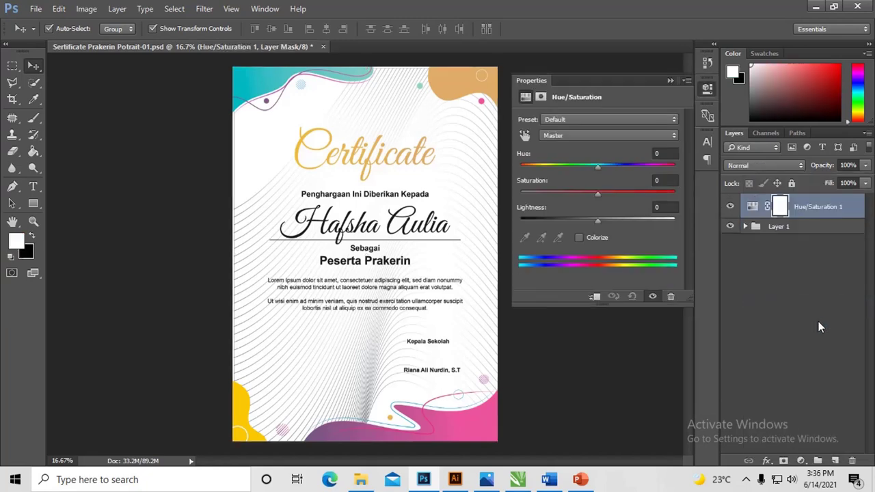
mouse_move(596, 192)
left_mouse_down()
mouse_move(627, 198)
mouse_move(577, 192)
mouse_move(635, 197)
mouse_move(609, 193)
mouse_move(624, 193)
left_mouse_up()
mouse_move(598, 166)
left_mouse_down()
mouse_move(559, 165)
mouse_move(614, 175)
mouse_move(533, 165)
mouse_move(548, 166)
left_mouse_up()
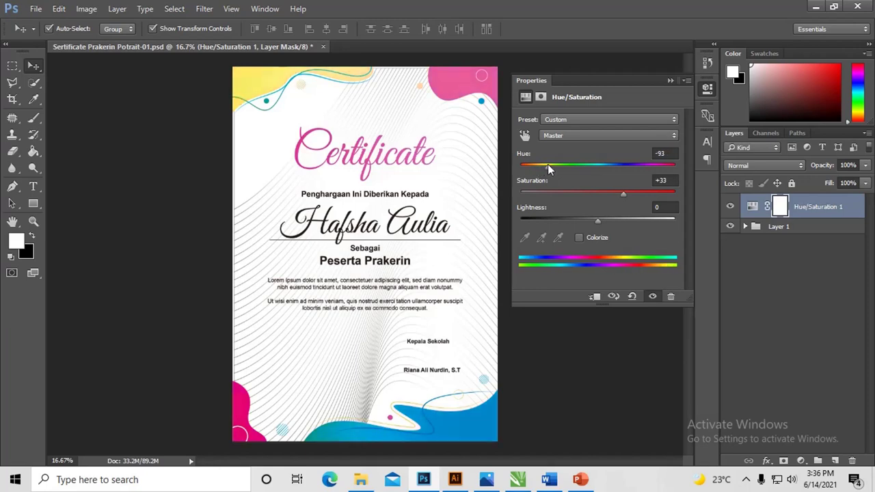
left_click(670, 81)
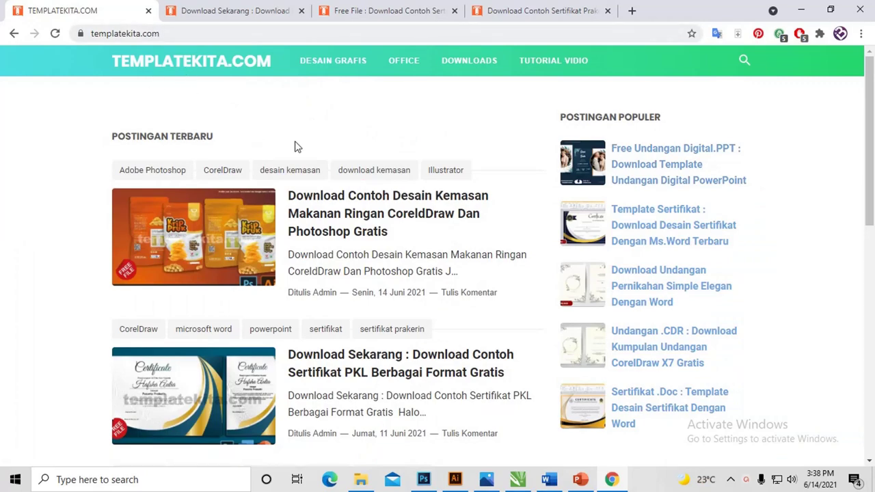
Switch through the templatekita tabs to the Prakerin certificate article.
scroll(294, 146, "down", 2)
scroll(294, 146, "up", 2)
left_click(244, 10)
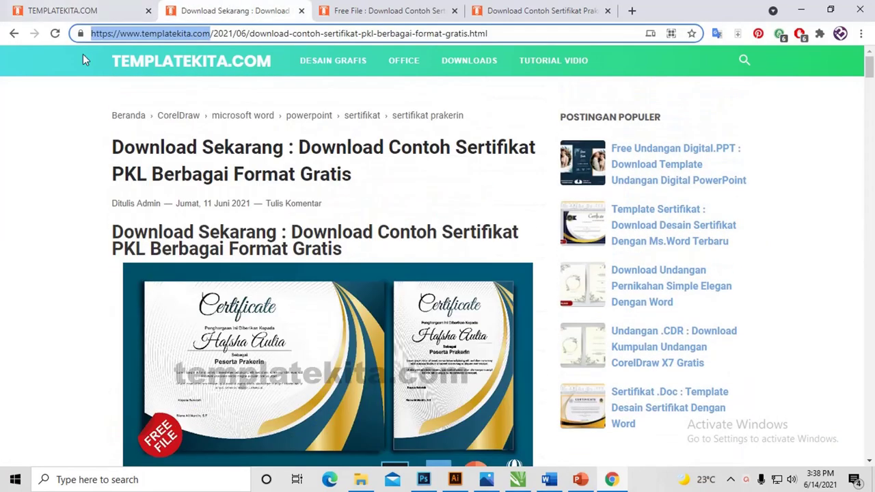
scroll(377, 174, "down", 2)
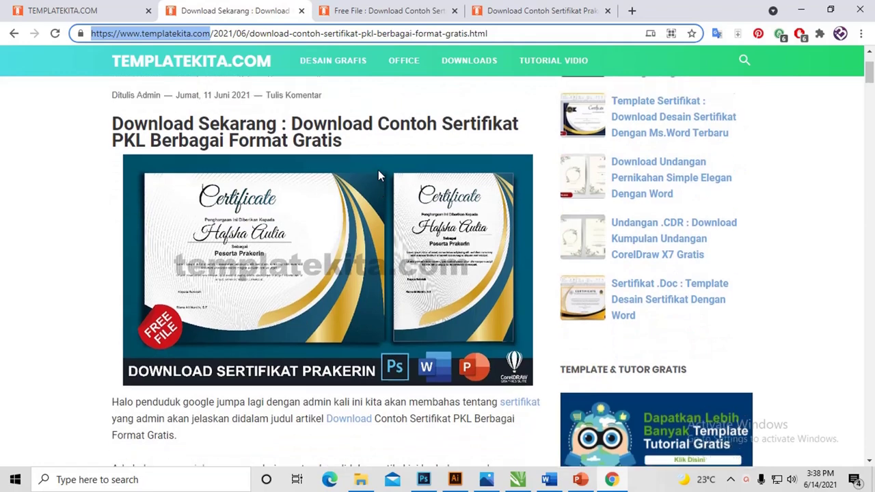
scroll(362, 181, "up", 2)
scroll(354, 180, "down", 5)
scroll(367, 146, "down", 8)
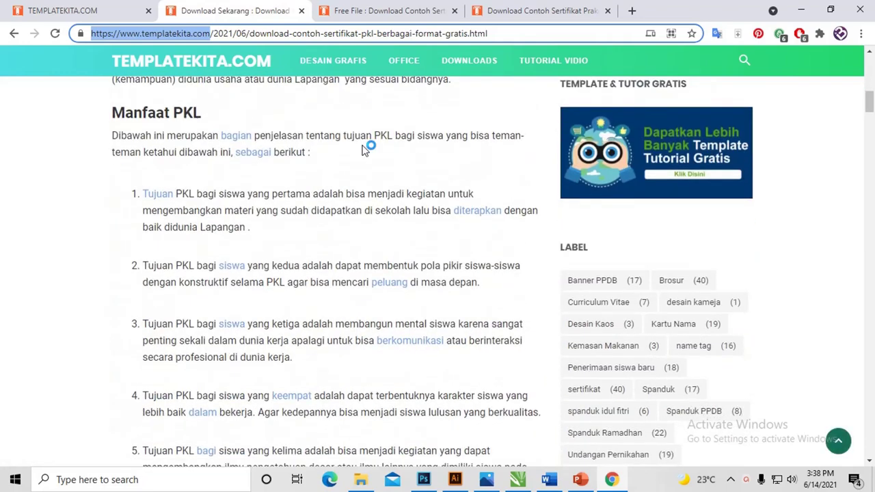
left_click(383, 5)
left_click(539, 6)
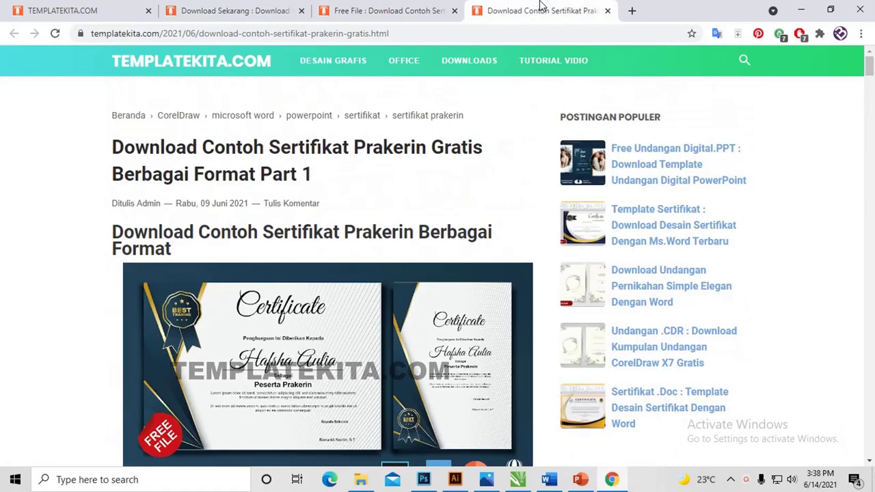
Scroll to the article's Illustrator section and follow its Download File link to Google Drive.
scroll(385, 181, "down", 1)
scroll(385, 181, "down", 5)
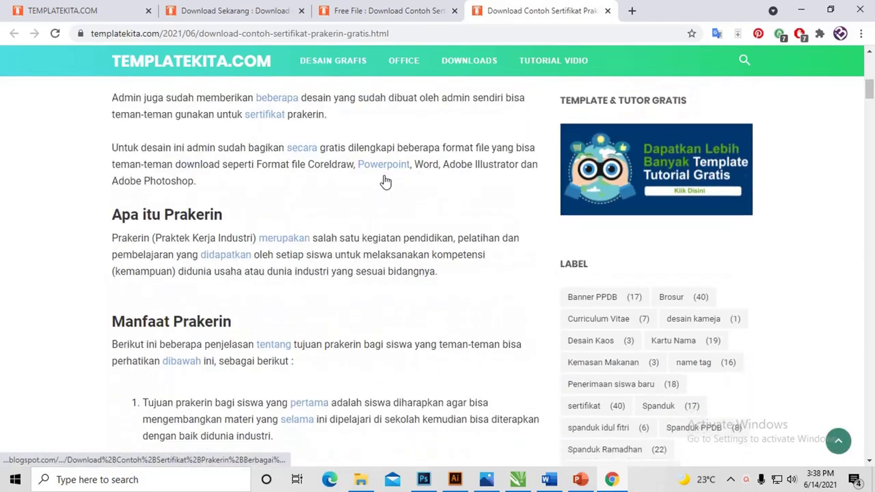
scroll(385, 181, "down", 5)
scroll(388, 177, "up", 10)
scroll(388, 184, "down", 1)
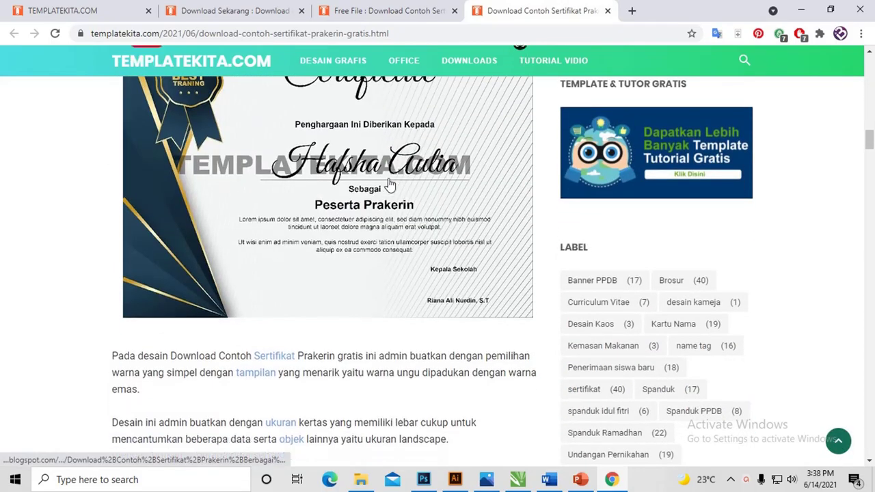
scroll(388, 185, "down", 5)
scroll(388, 184, "down", 5)
scroll(388, 185, "down", 4)
scroll(389, 184, "down", 6)
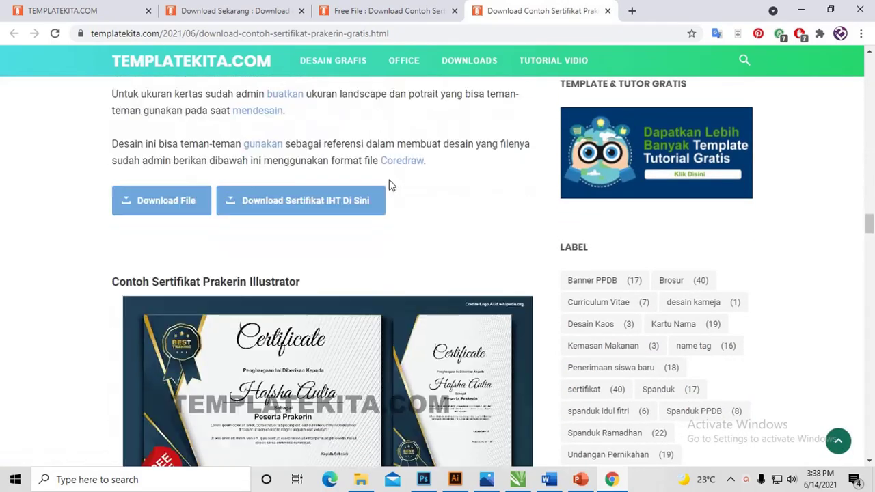
scroll(390, 185, "up", 3)
scroll(390, 186, "down", 3)
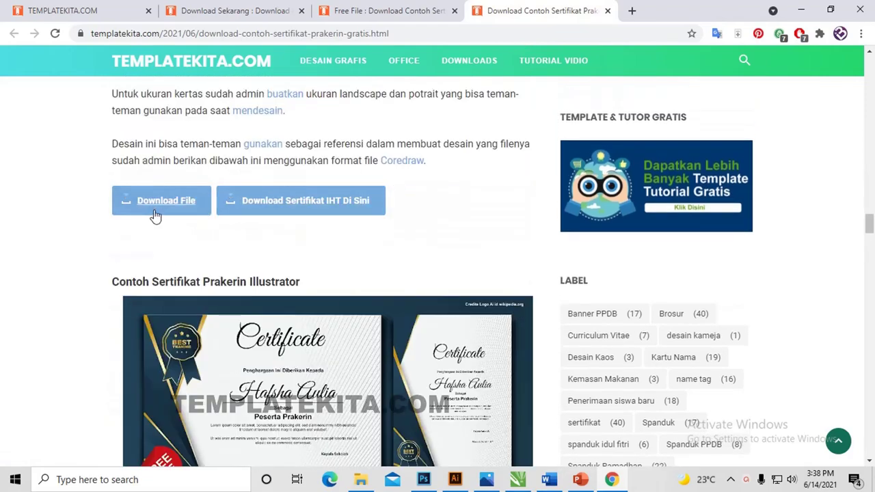
scroll(303, 214, "down", 5)
scroll(302, 214, "down", 3)
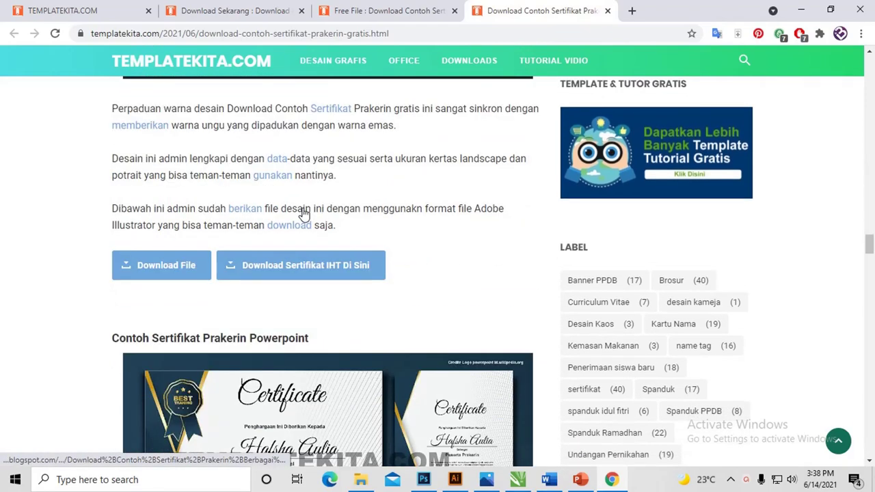
left_click(179, 269)
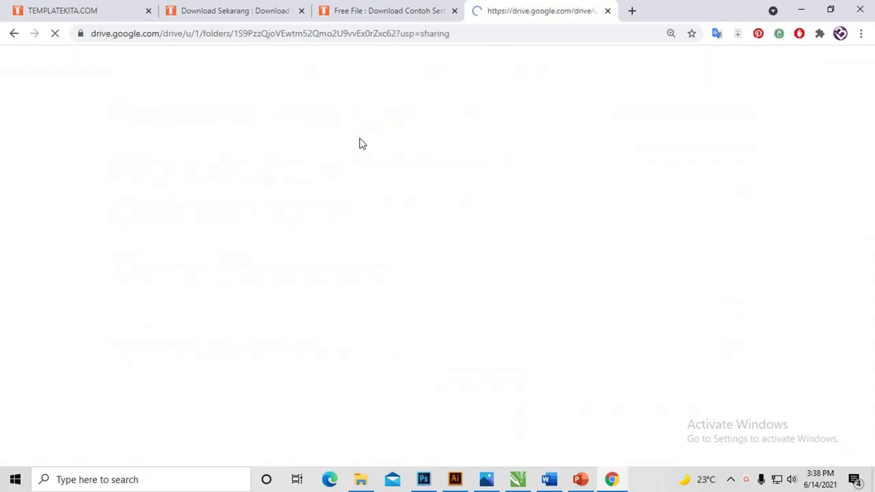